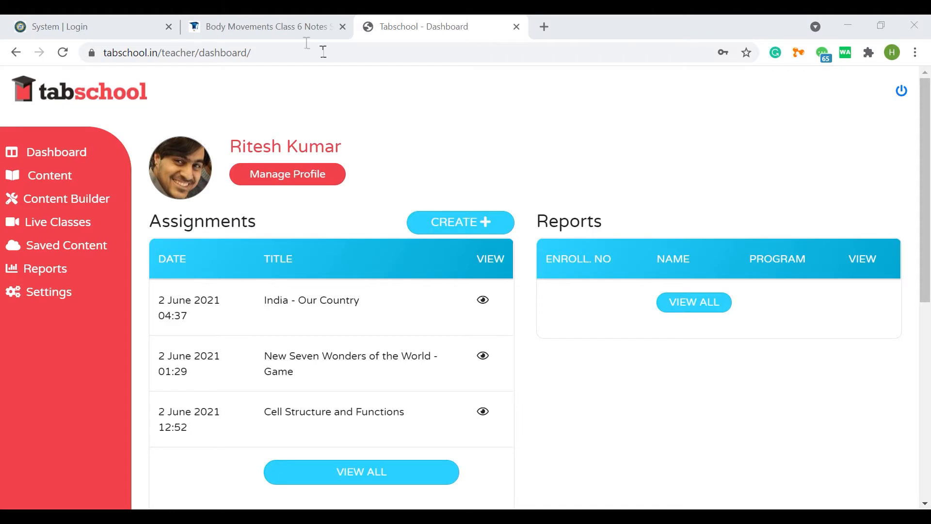
# Step: Review the Body Movements Class 6 notes page, examining the skeletal system, skull, eye socket and backbone sections
pyautogui.scroll(10, 263, 262)
pyautogui.moveTo(14, 266); pyautogui.dragTo(478, 307)
pyautogui.scroll(-10, 478, 307)
pyautogui.moveTo(88, 173); pyautogui.dragTo(486, 329)
pyautogui.click(451, 332)
pyautogui.scroll(-3, 450, 332)
pyautogui.moveTo(91, 258); pyautogui.dragTo(339, 315)
pyautogui.scroll(-4, 310, 315)
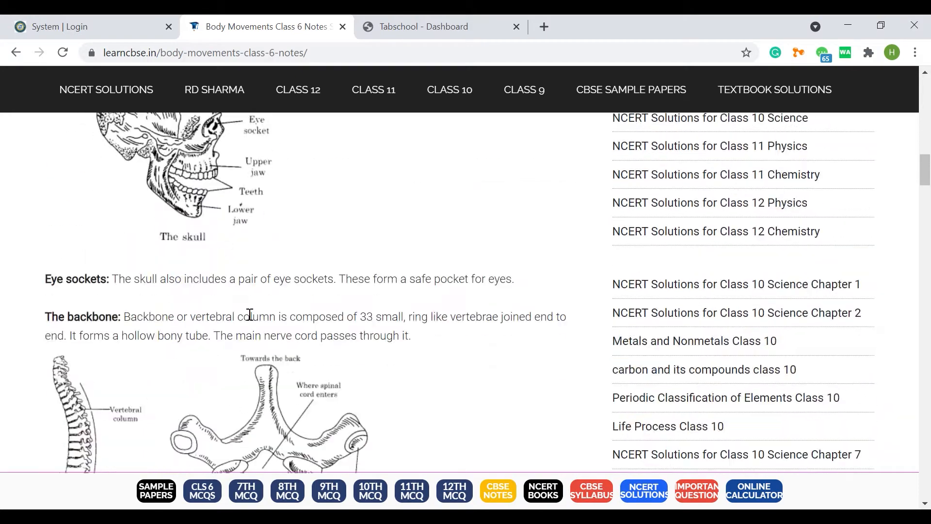
# Step: Return to the Tabschool dashboard and open the Content Builder's page for creating content
pyautogui.click(387, 32)
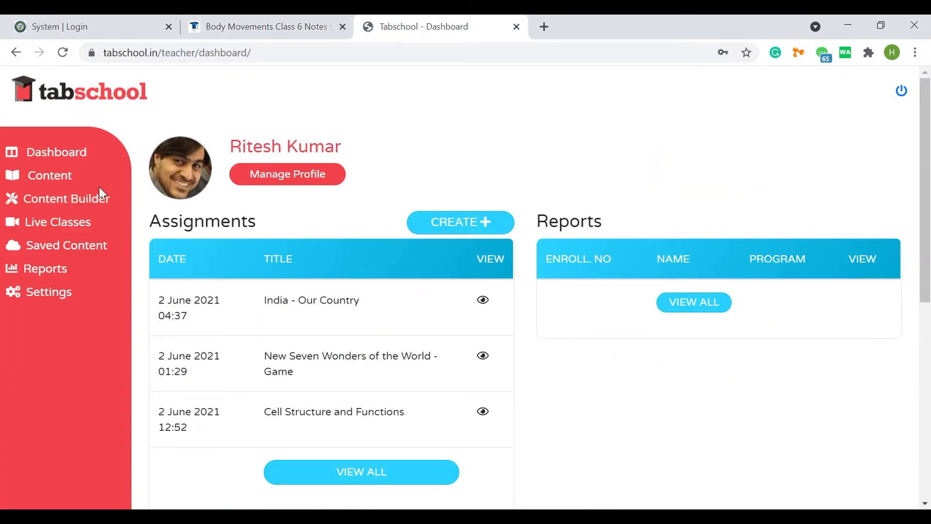
pyautogui.click(76, 208)
pyautogui.click(59, 253)
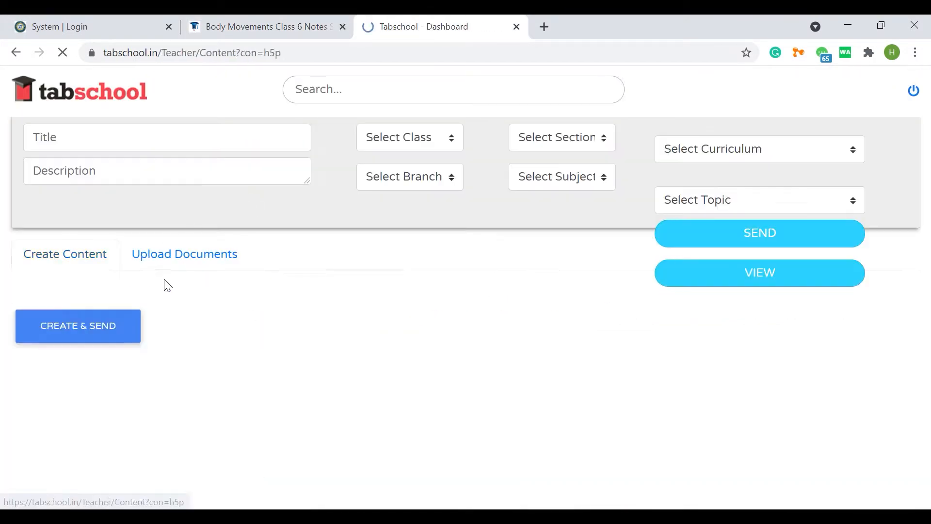
# Step: Choose Image Hotspots as the content type and expand its editor to full screen
pyautogui.click(77, 362)
pyautogui.click(275, 432)
pyautogui.scroll(-10, 274, 318)
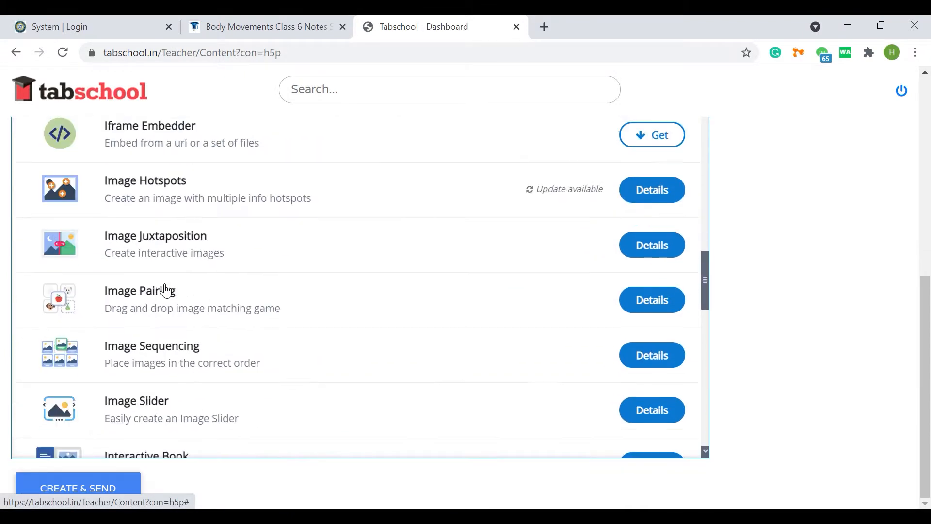
pyautogui.scroll(5, 166, 292)
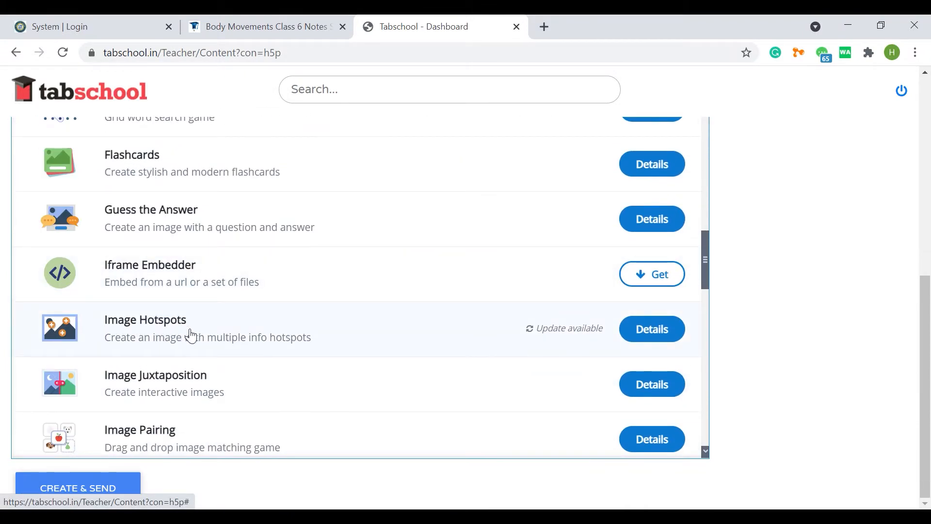
pyautogui.click(168, 333)
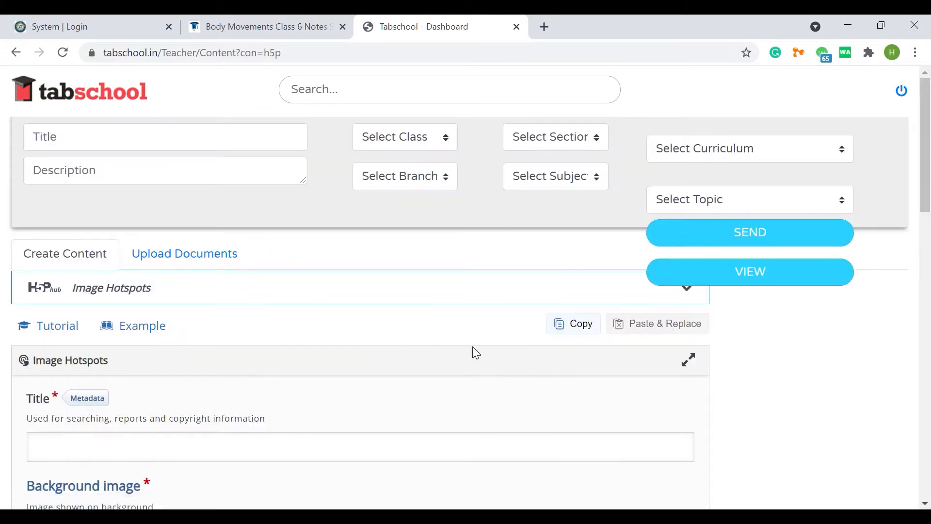
pyautogui.click(692, 363)
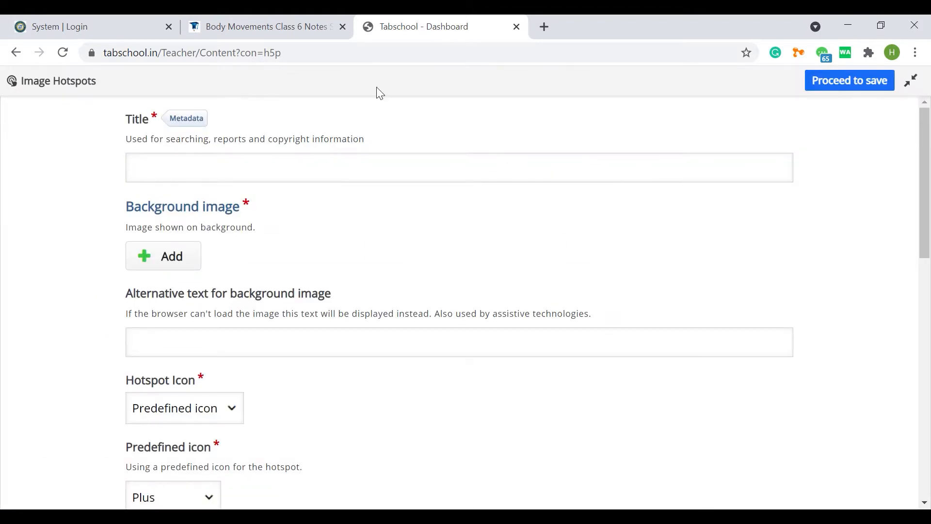
# Step: Copy "Body Movements" from the notes page heading and paste it as the content title
pyautogui.click(264, 28)
pyautogui.scroll(10, 473, 288)
pyautogui.moveTo(443, 273); pyautogui.dragTo(165, 300)
pyautogui.rightClick(161, 307)
pyautogui.click(162, 307)
pyautogui.click(388, 27)
pyautogui.rightClick(167, 164)
pyautogui.click(202, 272)
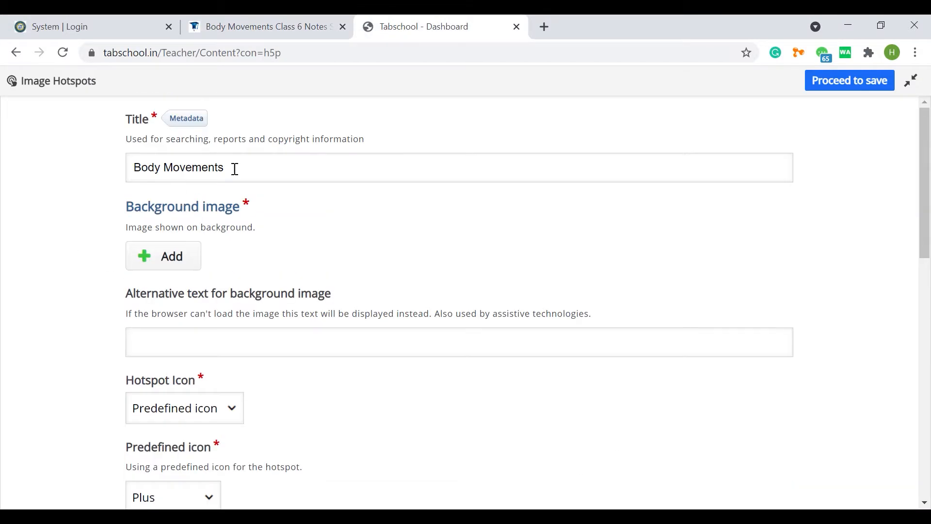
# Step: Upload the picture of the two skeletons as the background image
pyautogui.click(176, 262)
pyautogui.click(552, 301)
pyautogui.click(492, 385)
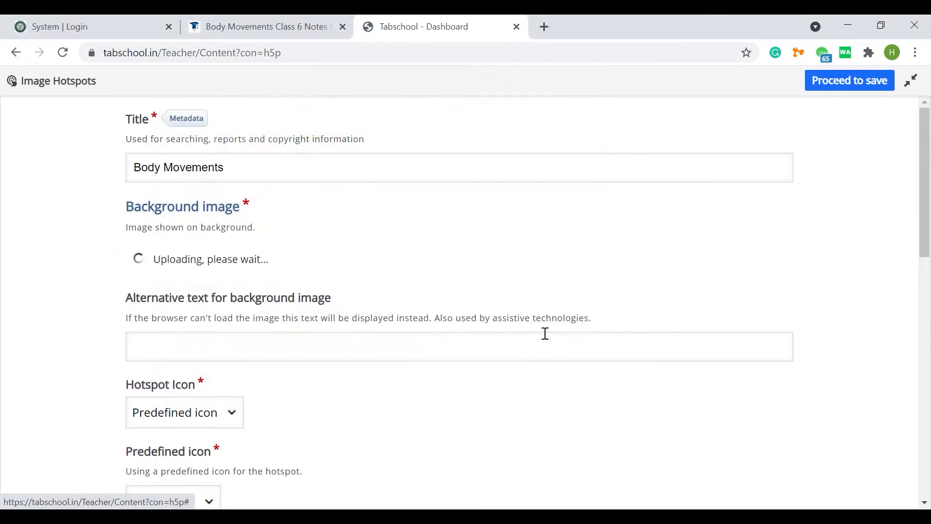
pyautogui.scroll(-3, 440, 353)
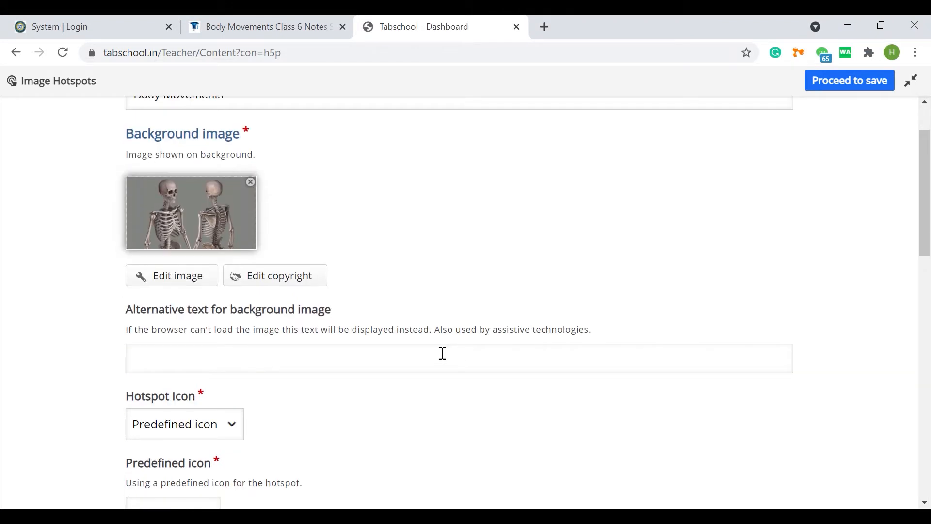
pyautogui.click(195, 358)
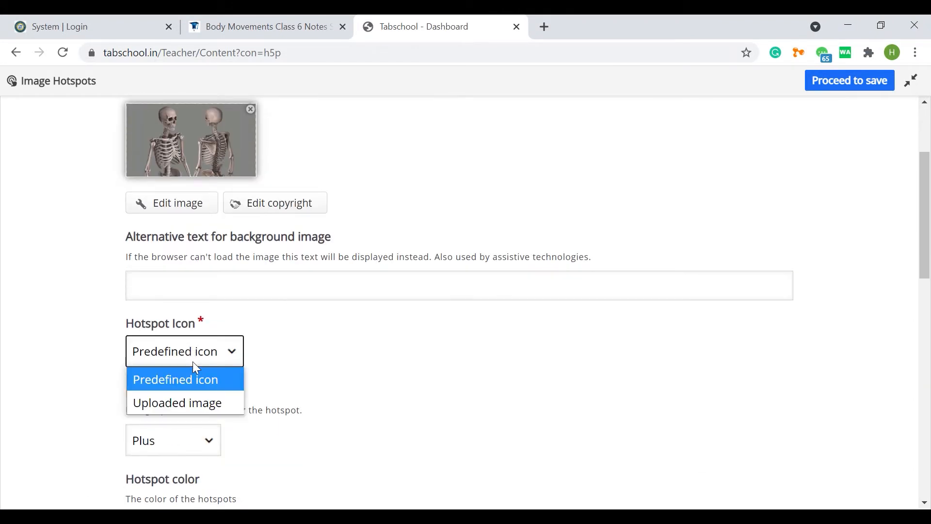
pyautogui.click(181, 400)
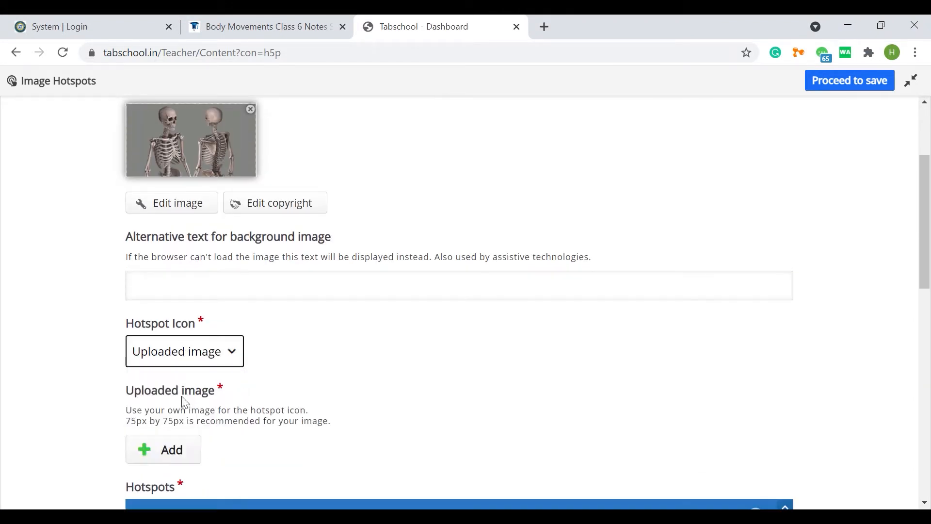
pyautogui.click(213, 354)
pyautogui.click(202, 376)
pyautogui.scroll(-3, 321, 345)
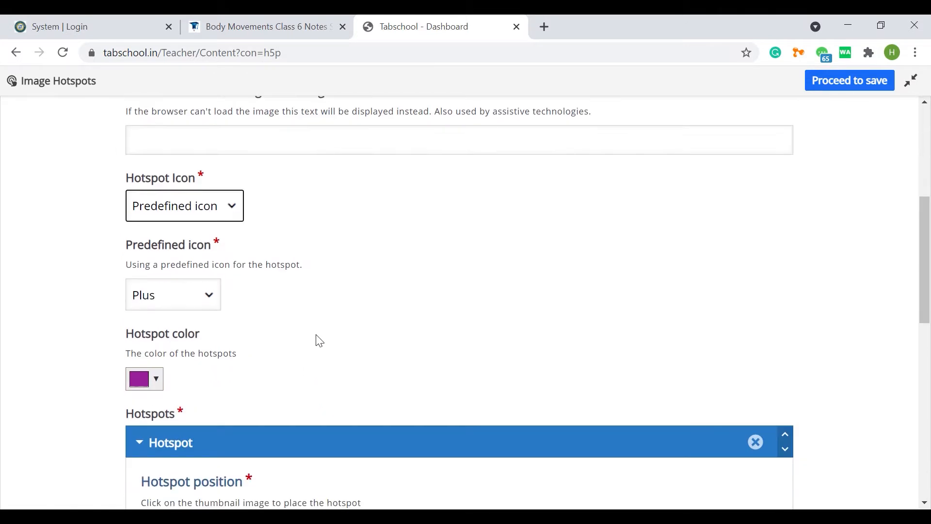
# Step: Pick a color for the hotspots
pyautogui.scroll(-3, 320, 341)
pyautogui.click(156, 235)
pyautogui.click(248, 260)
pyautogui.click(232, 260)
pyautogui.moveTo(252, 263); pyautogui.dragTo(252, 266)
pyautogui.click(315, 211)
# Step: Place the first hotspot on the back-facing skeleton's skull and make its popup cover the entire background image
pyautogui.scroll(-3, 302, 245)
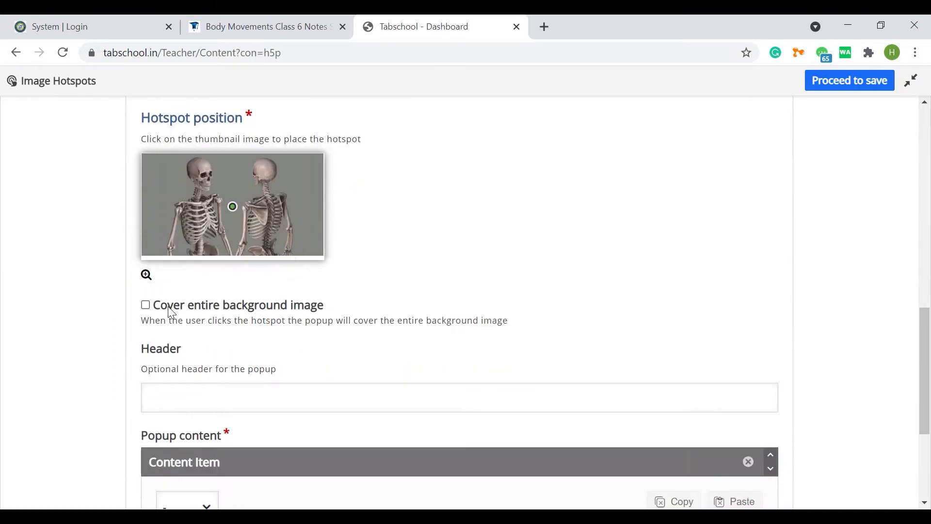
pyautogui.scroll(-3, 343, 285)
pyautogui.scroll(3, 339, 287)
# Step: Copy the term "Cranium" from the skull section of the notes page and return to the first hotspot's settings
pyautogui.click(261, 27)
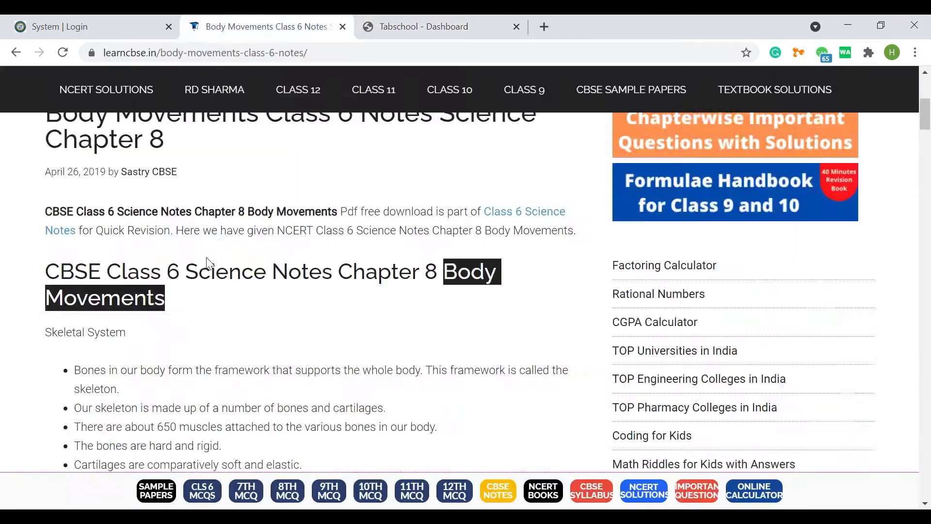
pyautogui.scroll(-10, 175, 262)
pyautogui.doubleClick(125, 257)
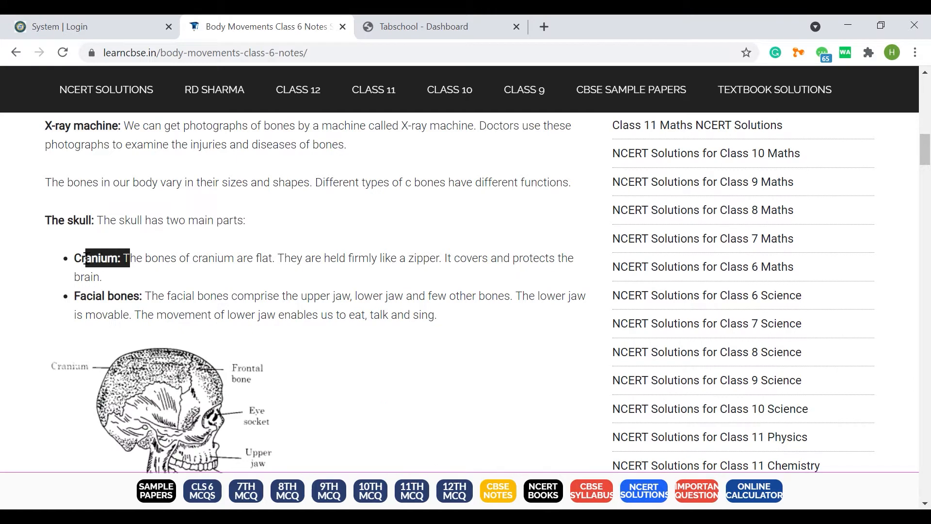
pyautogui.click(421, 26)
pyautogui.click(190, 333)
pyautogui.moveTo(141, 289); pyautogui.dragTo(195, 296)
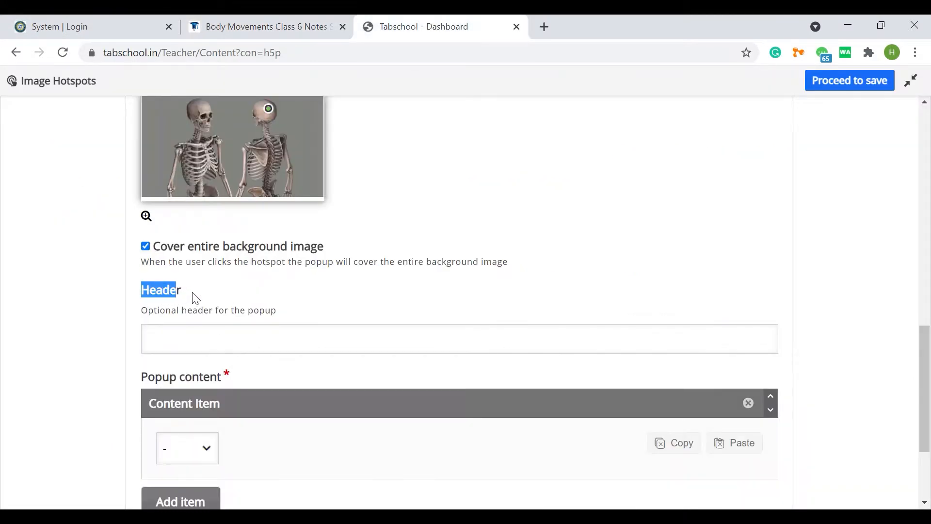
# Step: Set the first hotspot's popup content item to the Text type
pyautogui.scroll(-1, 256, 344)
pyautogui.click(217, 385)
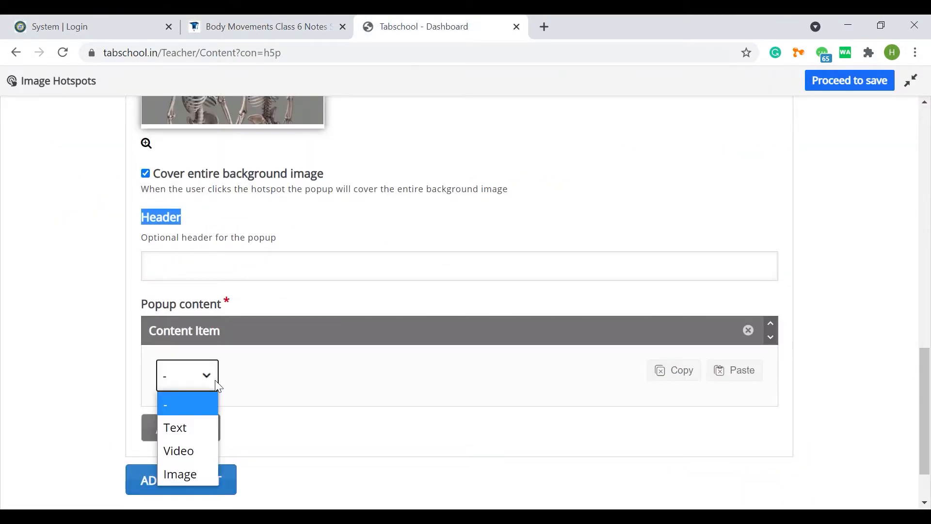
pyautogui.click(184, 427)
pyautogui.scroll(-1, 291, 359)
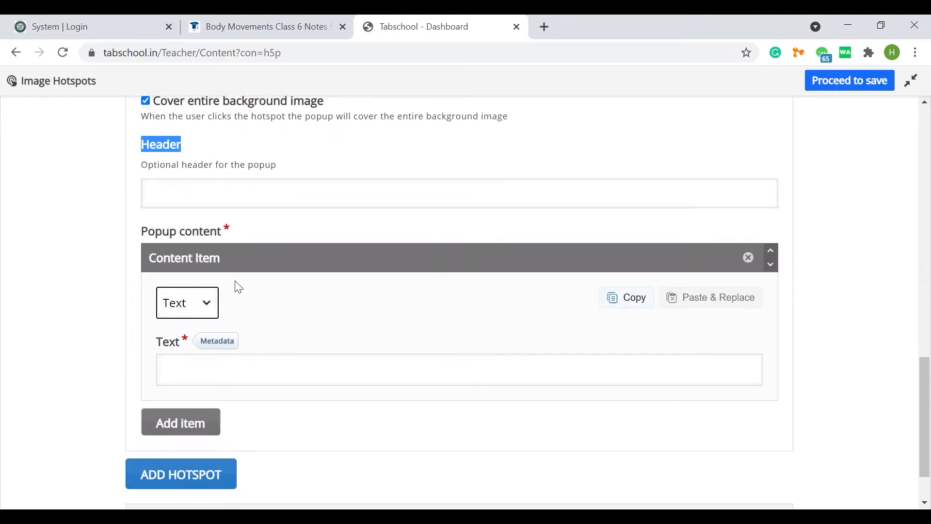
pyautogui.scroll(1, 238, 287)
# Step: Paste "Cranium" as the first hotspot's header
pyautogui.click(257, 26)
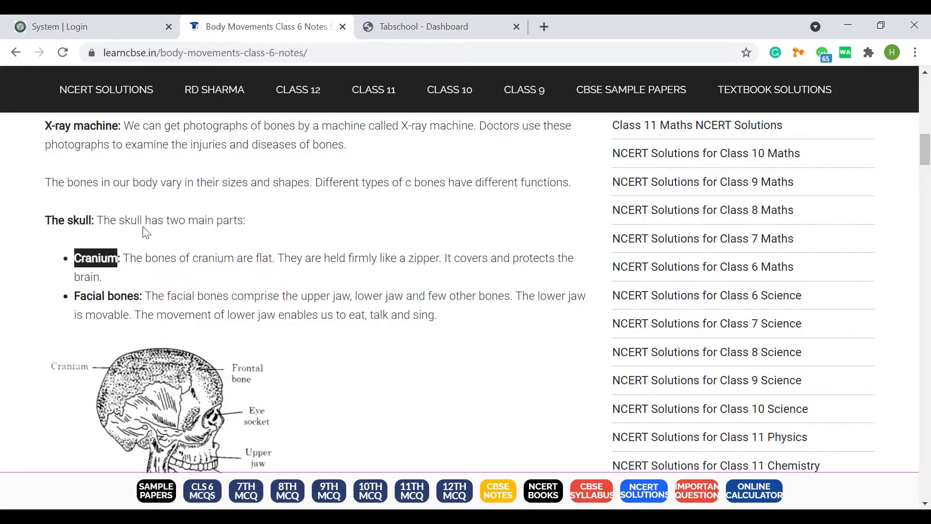
pyautogui.click(417, 26)
pyautogui.click(206, 272)
pyautogui.hotkey('ctrl', 'v')
# Step: Copy the cranium description from the notes page and paste it into the first hotspot's popup text
pyautogui.click(257, 26)
pyautogui.moveTo(124, 258); pyautogui.dragTo(103, 277)
pyautogui.click(417, 26)
pyautogui.click(202, 303)
pyautogui.hotkey('ctrl', 'v')
pyautogui.scroll(-2, 222, 388)
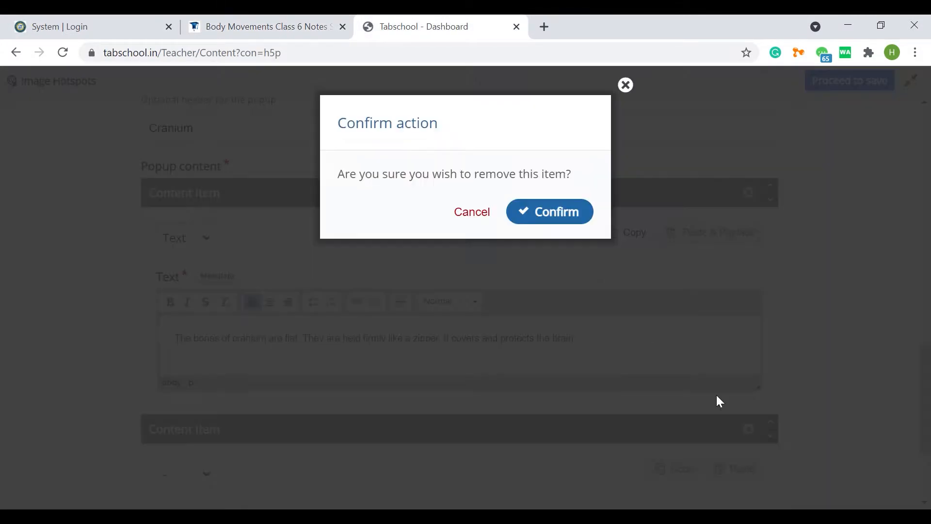
pyautogui.press('Return')
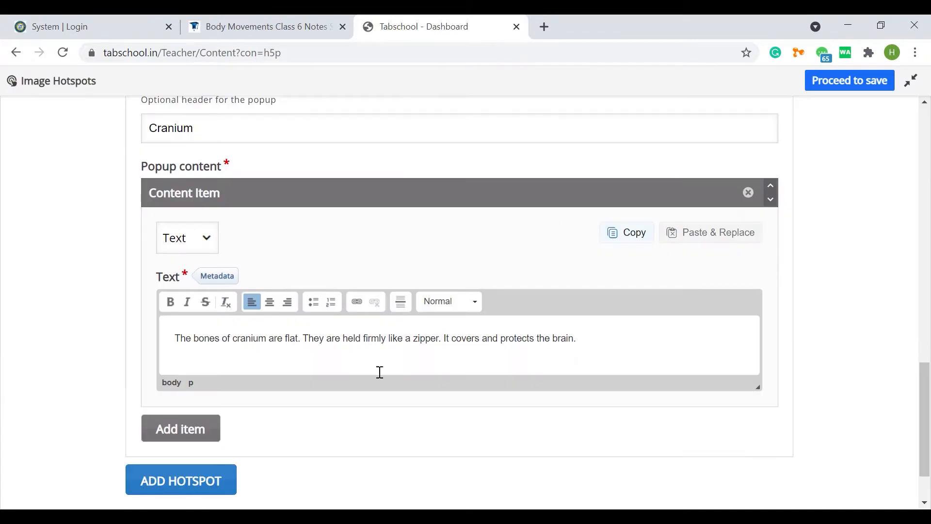
# Step: Add a second hotspot and place it on the jaw of the front-facing skeleton
pyautogui.scroll(-2, 179, 404)
pyautogui.click(198, 415)
pyautogui.scroll(-7, 334, 358)
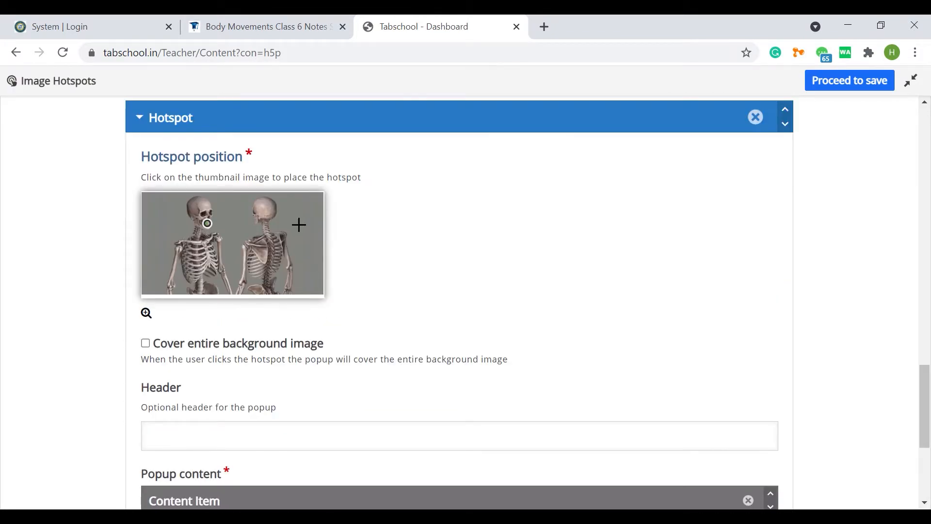
# Step: Copy "Facial bones" from the notes page into the second hotspot's header and set its popup content to Text
pyautogui.click(275, 26)
pyautogui.click(137, 299)
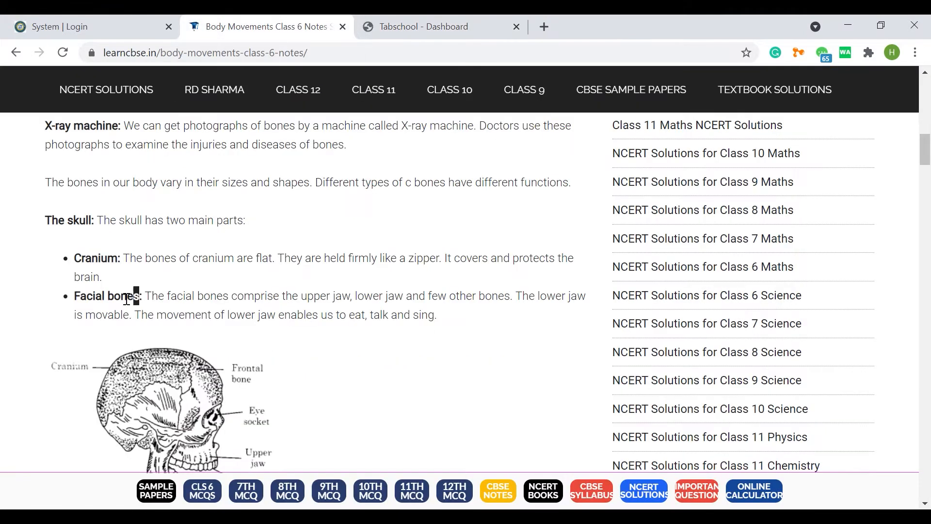
pyautogui.hotkey('ctrl', 'Tab')
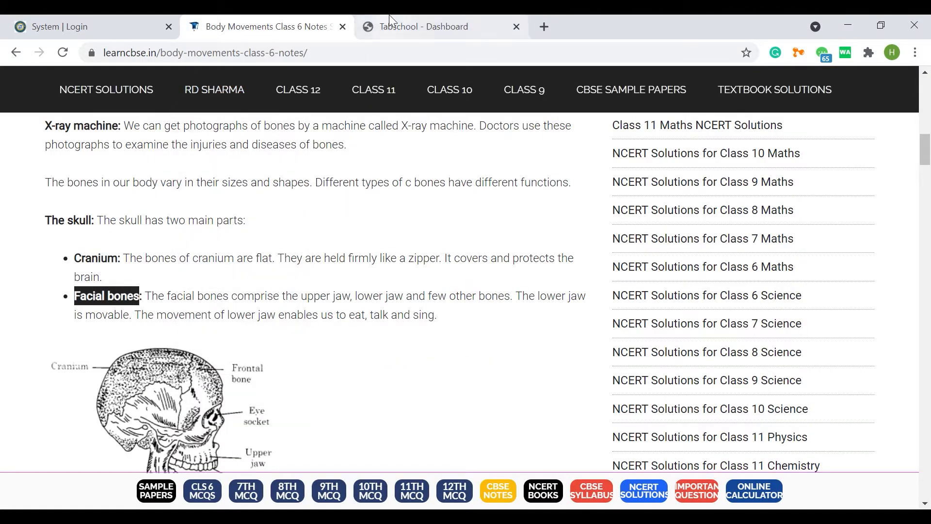
pyautogui.click(201, 329)
pyautogui.click(190, 378)
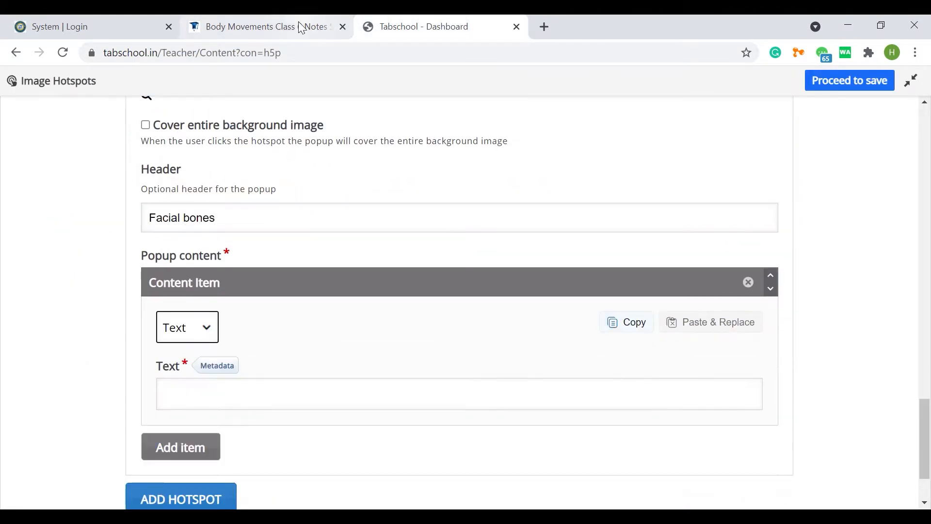
# Step: Copy the facial bones description from the notes page and paste it into the second hotspot's popup text
pyautogui.hotkey('ctrl', 'shift', 'Tab')
pyautogui.moveTo(146, 296); pyautogui.dragTo(425, 319)
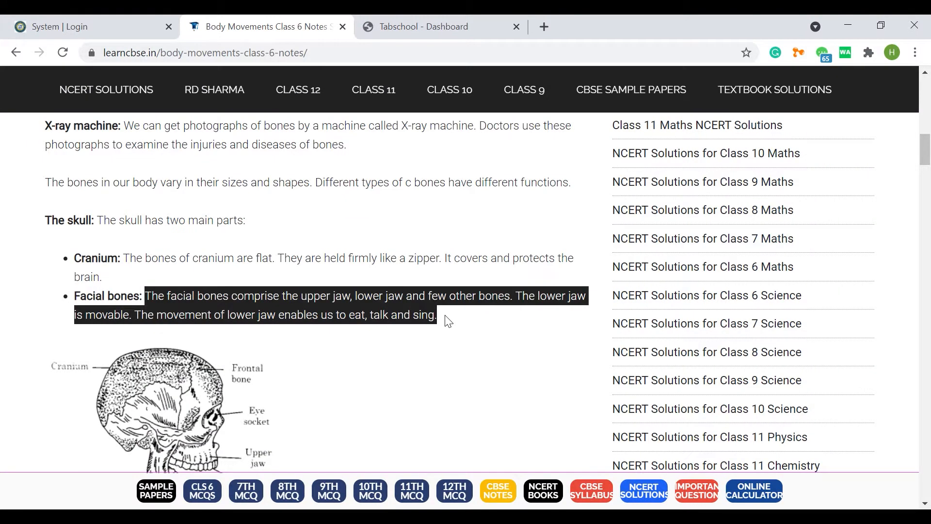
pyautogui.hotkey('ctrl', 'c')
pyautogui.hotkey('ctrl', 'Tab')
pyautogui.click(182, 386)
pyautogui.hotkey('ctrl', 'v')
pyautogui.scroll(-3, 182, 388)
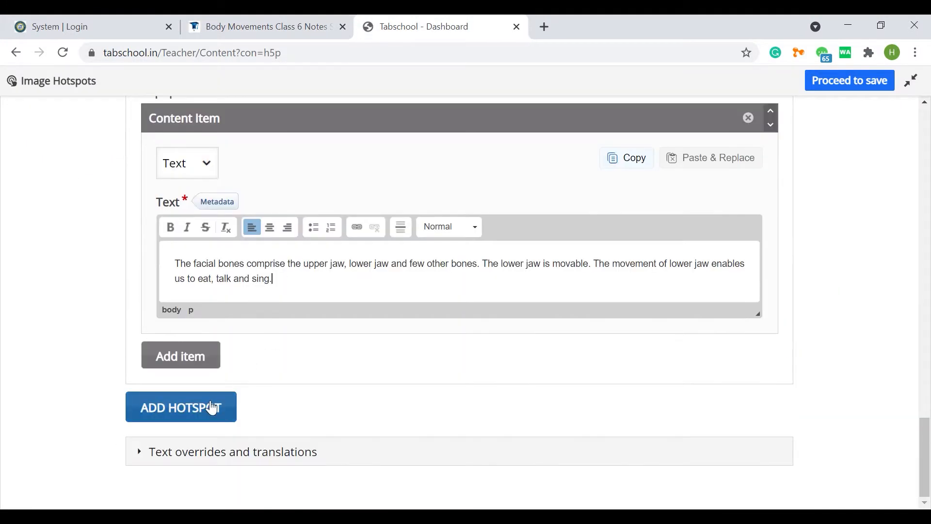
# Step: Add a third hotspot and place it on the eye socket of the front-facing skull
pyautogui.click(214, 424)
pyautogui.scroll(-5, 262, 294)
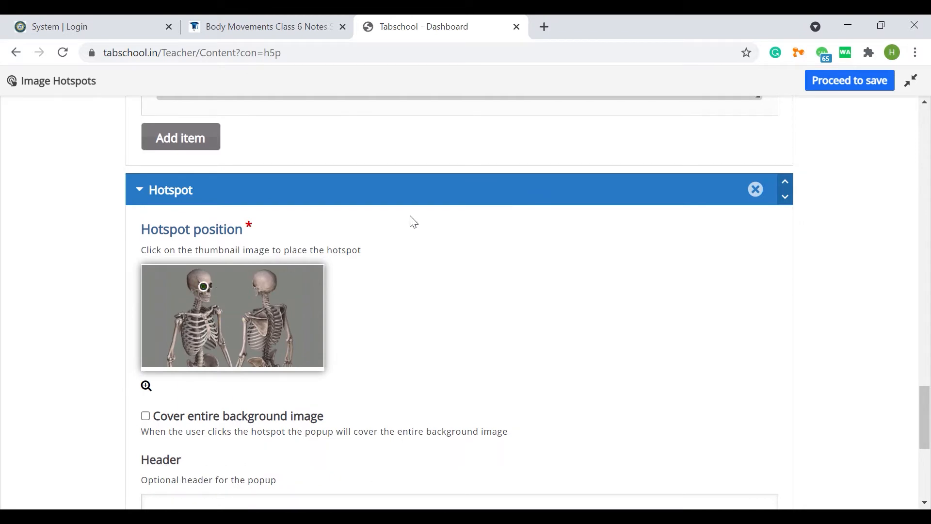
# Step: Copy "Eye sockets" from the notes page into the third hotspot's header and make its popup cover the entire background image
pyautogui.click(257, 26)
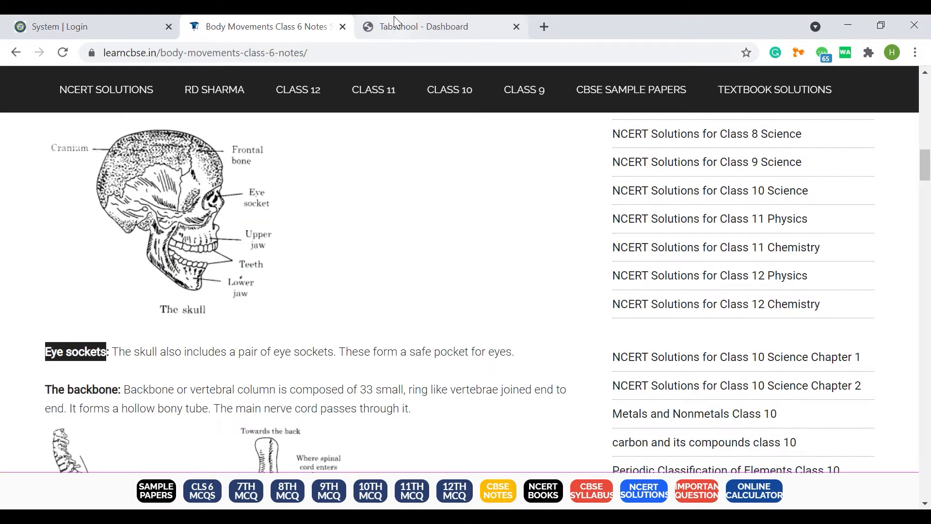
pyautogui.click(397, 24)
pyautogui.scroll(-2, 170, 204)
pyautogui.click(146, 199)
pyautogui.scroll(9, 188, 175)
pyautogui.scroll(-10, 226, 249)
pyautogui.click(209, 228)
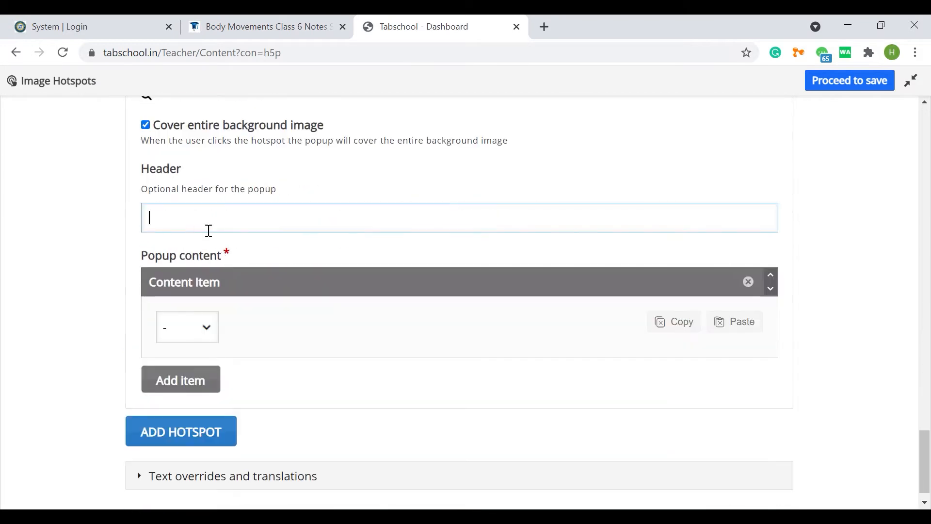
pyautogui.hotkey('ctrl', 'v')
# Step: Set the third hotspot's popup content to Text and paste in the eye sockets description copied from the notes page
pyautogui.click(187, 327)
pyautogui.click(193, 378)
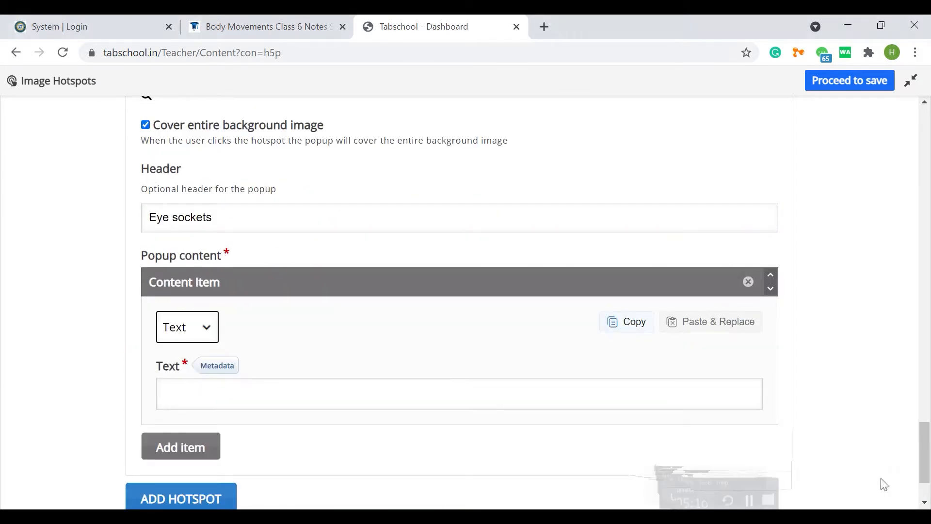
pyautogui.click(269, 27)
pyautogui.moveTo(112, 352); pyautogui.dragTo(513, 357)
pyautogui.hotkey('ctrl', 'c')
pyautogui.click(447, 27)
pyautogui.click(339, 391)
pyautogui.hotkey('ctrl', 'v')
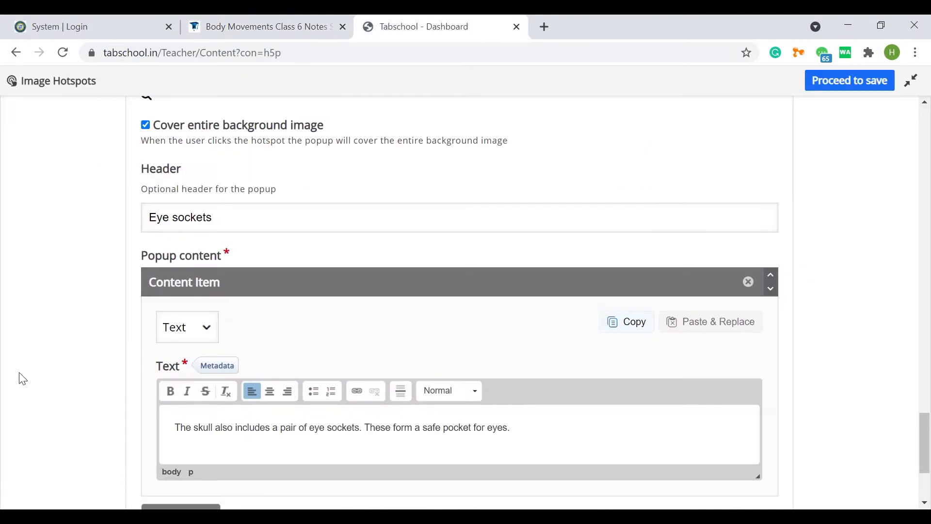
# Step: Check the backbone section on the notes page and add a fourth hotspot to the activity
pyautogui.scroll(4, 191, 305)
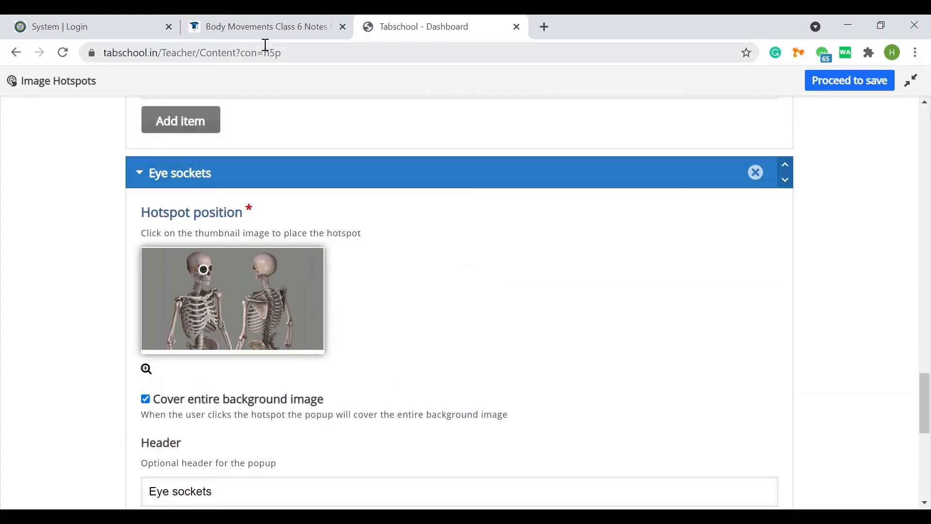
pyautogui.click(269, 27)
pyautogui.scroll(-3, 409, 326)
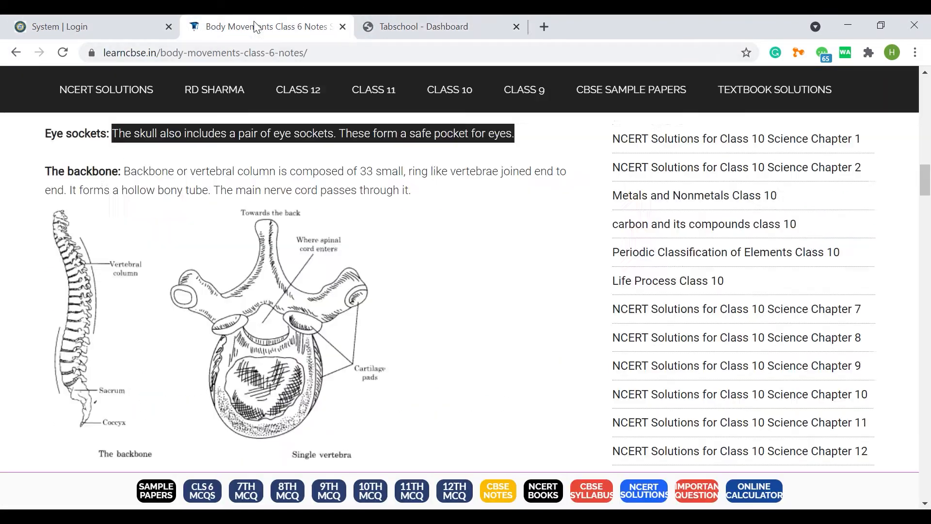
pyautogui.scroll(-18, 247, 258)
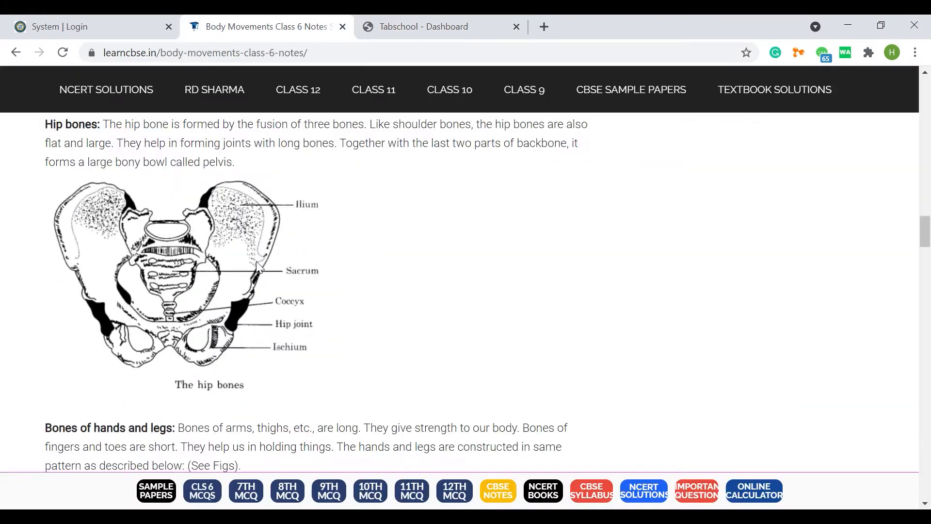
pyautogui.scroll(12, 257, 266)
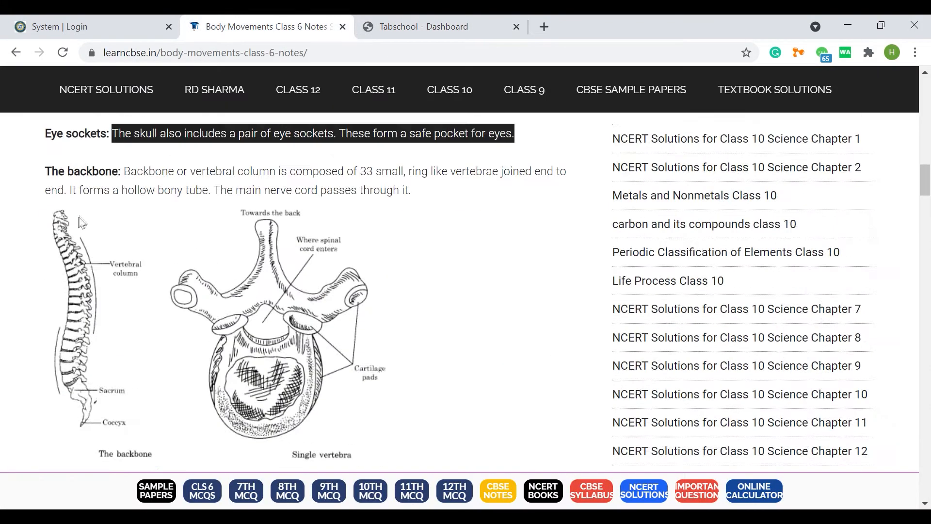
pyautogui.click(426, 26)
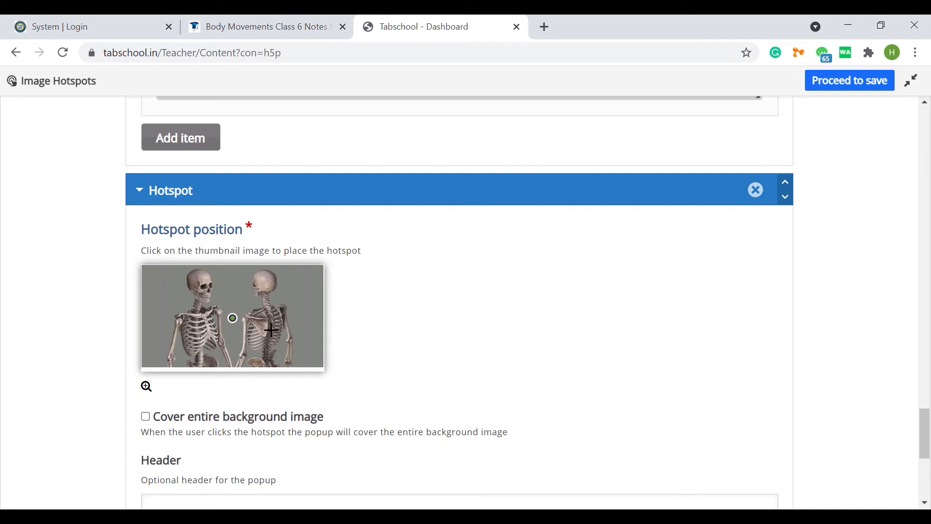
pyautogui.scroll(-2, 295, 325)
# Step: Copy the heading "The backbone" from the notes page for the fourth hotspot's header
pyautogui.click(255, 35)
pyautogui.scroll(1, 119, 248)
pyautogui.moveTo(119, 247); pyautogui.dragTo(45, 245)
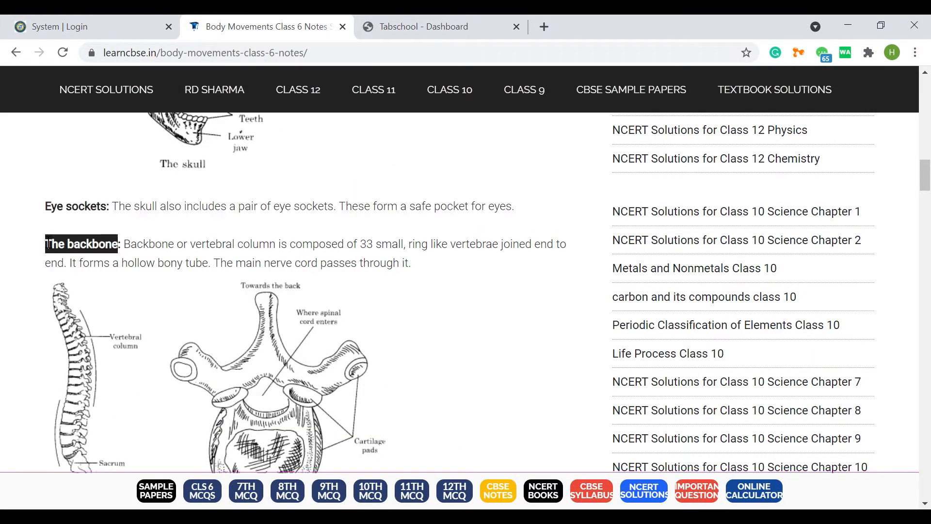
pyautogui.click(439, 30)
# Step: Set the fourth hotspot's popup content to Text and paste in the backbone description copied from the notes page
pyautogui.click(300, 30)
pyautogui.moveTo(125, 246); pyautogui.dragTo(422, 256)
pyautogui.click(431, 29)
pyautogui.scroll(-3, 208, 376)
pyautogui.click(190, 328)
pyautogui.click(184, 371)
pyautogui.click(217, 397)
pyautogui.hotkey('ctrl', 'v')
pyautogui.scroll(-3, 218, 395)
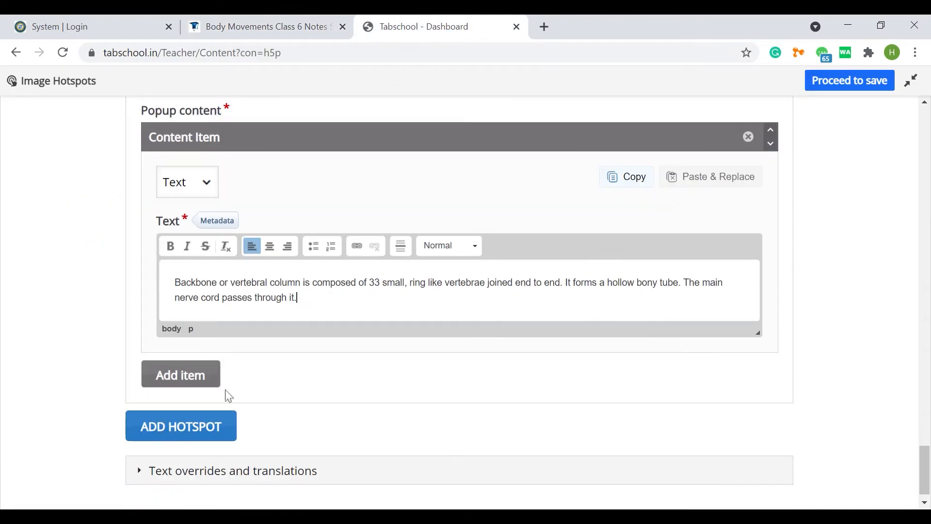
# Step: Add a fifth hotspot and copy the heading "The Chest bones" from the notes page
pyautogui.click(194, 425)
pyautogui.click(312, 29)
pyautogui.scroll(-4, 246, 282)
pyautogui.scroll(4, 248, 283)
pyautogui.scroll(-7, 248, 283)
pyautogui.moveTo(132, 216); pyautogui.dragTo(43, 222)
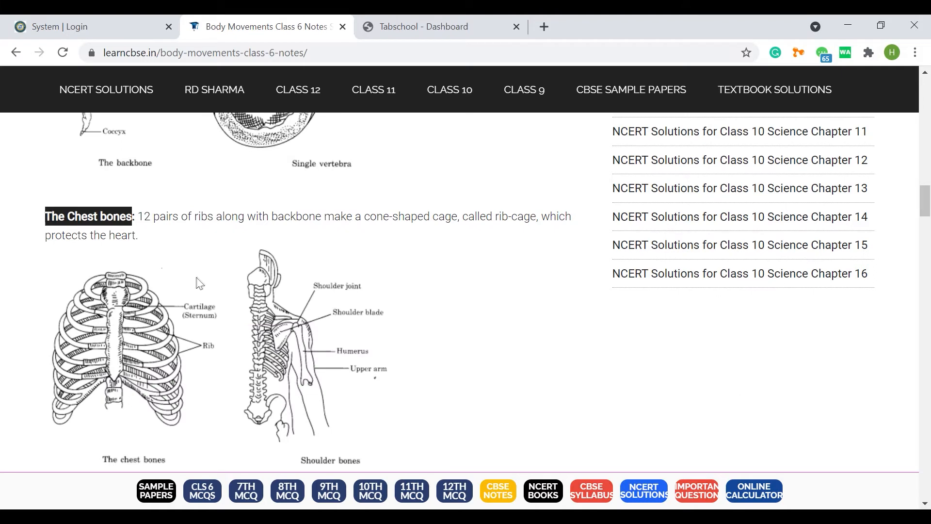
# Step: Place the fifth hotspot on the front-facing skeleton's rib cage and paste "The Chest bones" as its header
pyautogui.click(461, 27)
pyautogui.scroll(-3, 358, 359)
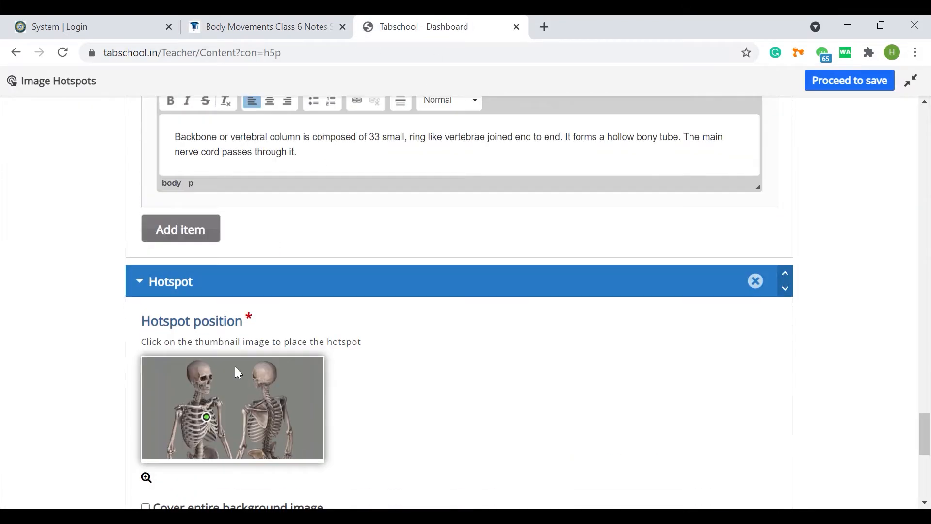
pyautogui.scroll(-4, 235, 369)
pyautogui.click(207, 380)
pyautogui.hotkey('ctrl', 'v')
# Step: Set the fifth hotspot's popup content to Text and paste in the chest bones description copied from the notes page
pyautogui.scroll(-4, 207, 301)
pyautogui.click(184, 302)
pyautogui.click(193, 354)
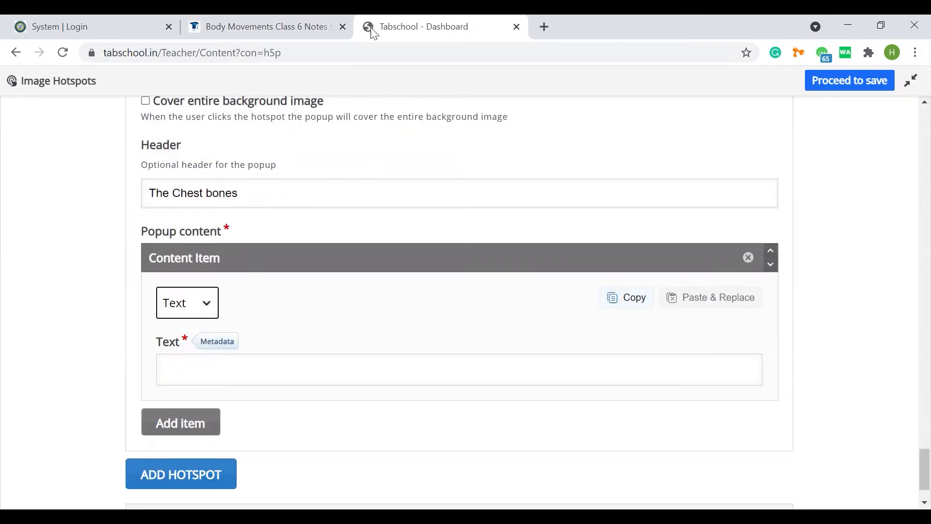
pyautogui.click(304, 26)
pyautogui.moveTo(139, 215); pyautogui.dragTo(161, 235)
pyautogui.click(402, 27)
pyautogui.click(228, 364)
pyautogui.hotkey('ctrl', 'v')
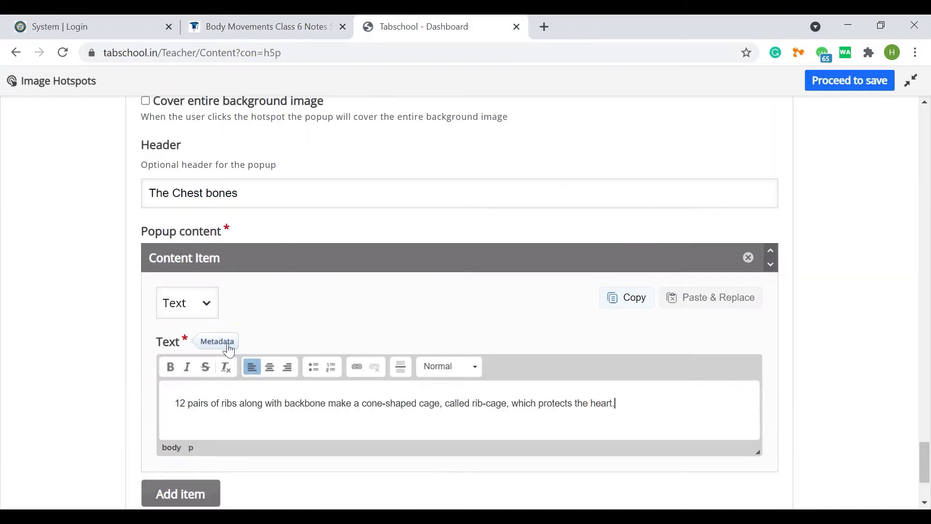
# Step: Make the chest bones popup cover the entire background image and enlarge its hotspot placement image
pyautogui.scroll(-3, 229, 347)
pyautogui.click(280, 24)
pyautogui.click(404, 24)
pyautogui.scroll(7, 249, 300)
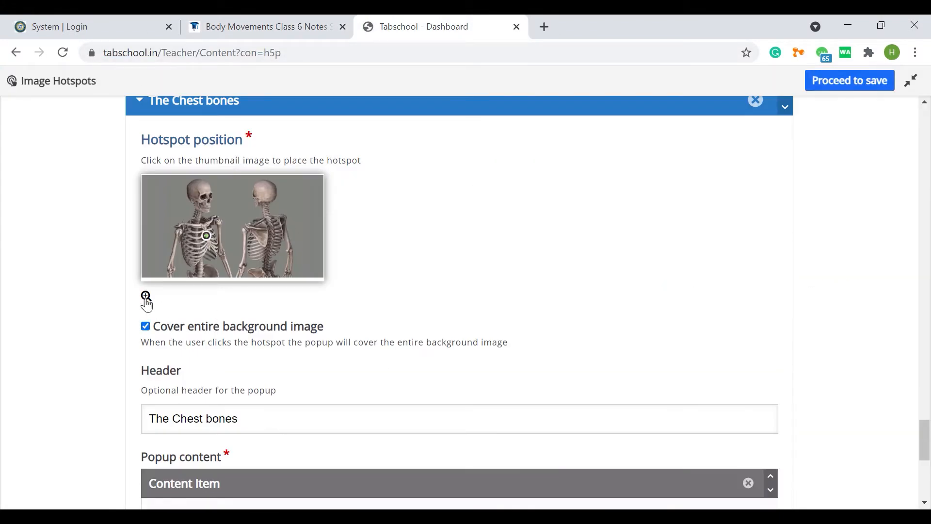
pyautogui.click(146, 297)
pyautogui.scroll(2, 485, 349)
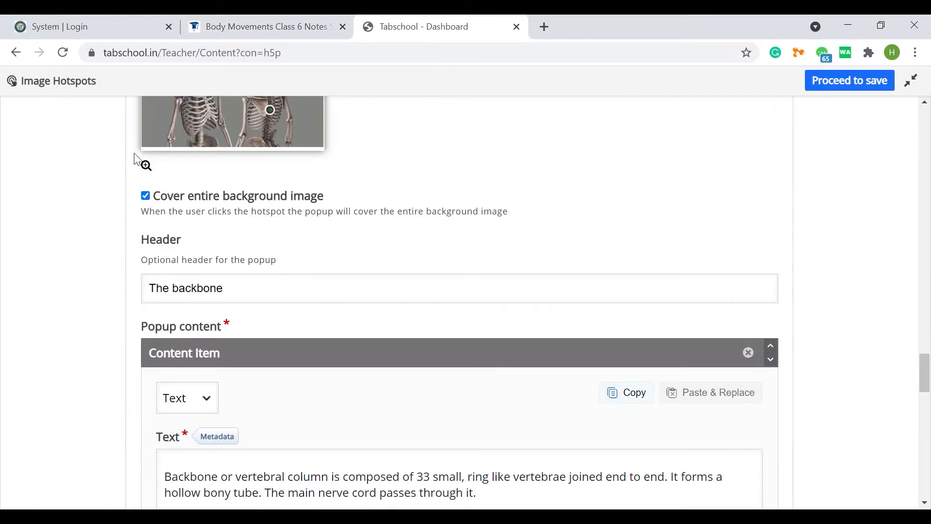
pyautogui.click(145, 165)
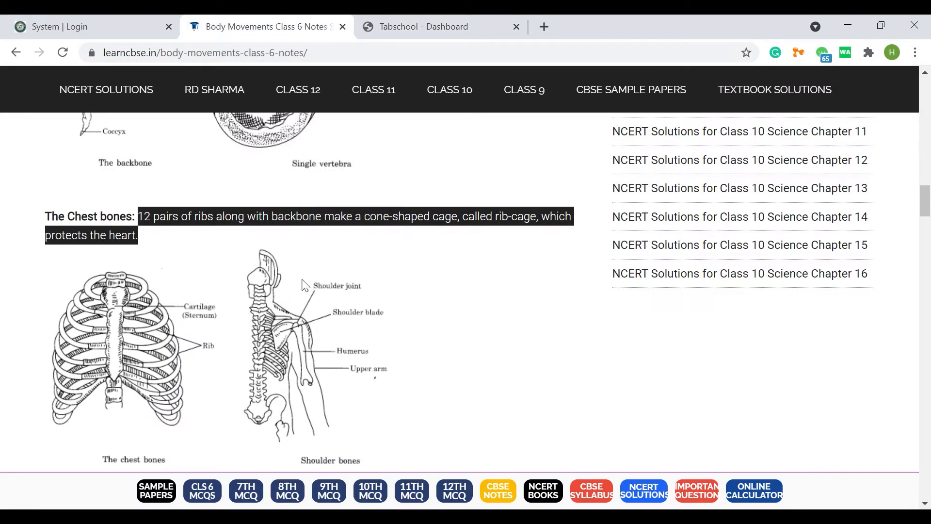
# Step: Copy the heading "The Shoulder bones" from the notes page and add a sixth hotspot
pyautogui.scroll(-3, 304, 285)
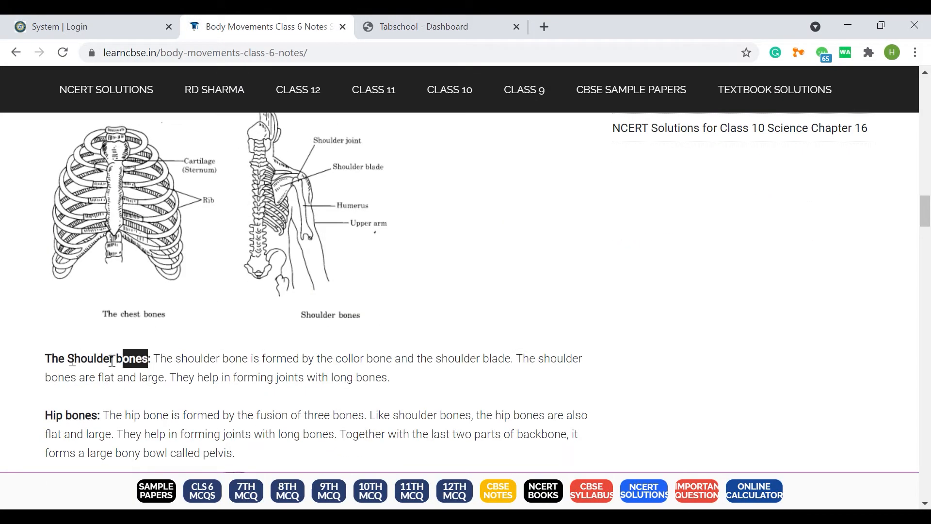
pyautogui.click(385, 26)
pyautogui.scroll(-5, 260, 364)
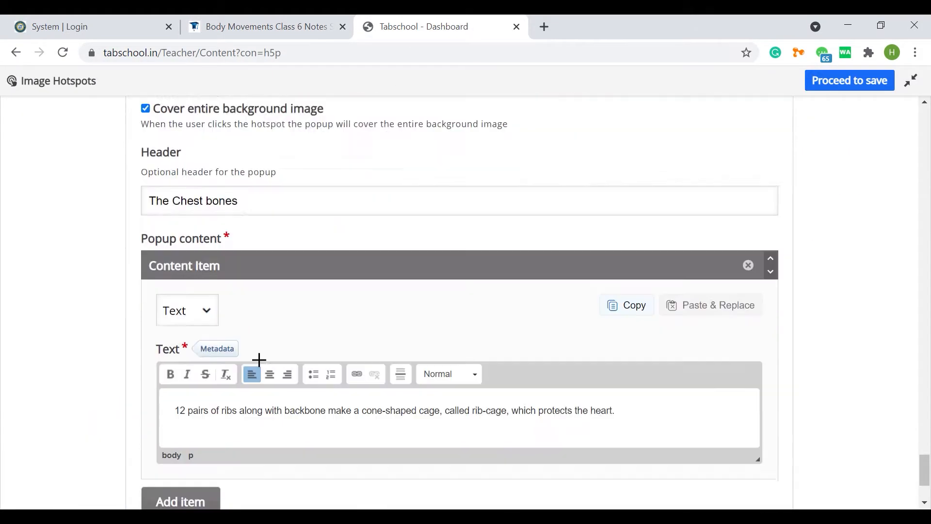
pyautogui.click(188, 483)
pyautogui.scroll(-6, 167, 292)
# Step: Place the sixth hotspot on the front-facing skeleton's shoulder using the enlarged image and make its popup cover the entire background image
pyautogui.click(146, 240)
pyautogui.scroll(-2, 157, 348)
pyautogui.click(146, 380)
pyautogui.scroll(1, 402, 205)
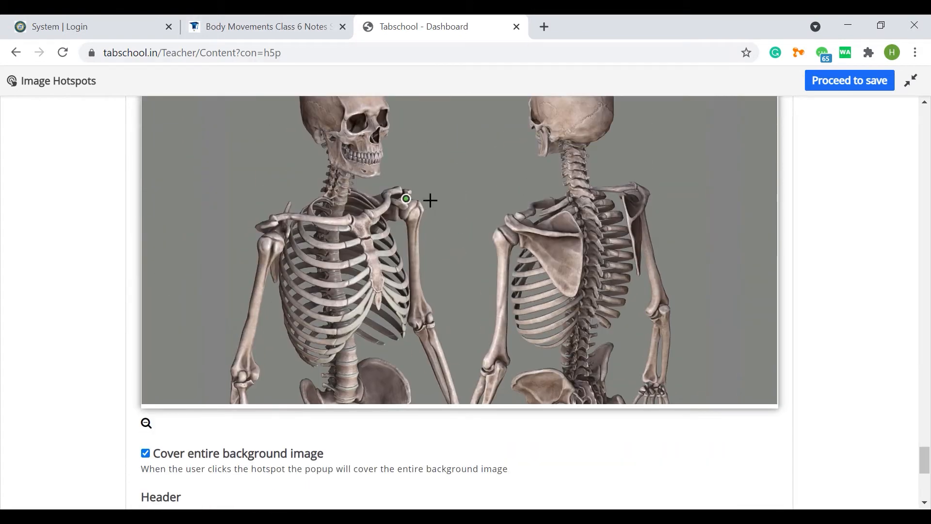
# Step: Paste "The Shoulder bones" into the sixth hotspot's header
pyautogui.scroll(-6, 431, 208)
pyautogui.click(214, 252)
pyautogui.hotkey('ctrl', 'v')
# Step: Copy the shoulder bones description from the notes page and paste it into the sixth hotspot's popup text
pyautogui.hotkey('ctrl', 'shift', 'Tab')
pyautogui.moveTo(154, 358); pyautogui.dragTo(391, 377)
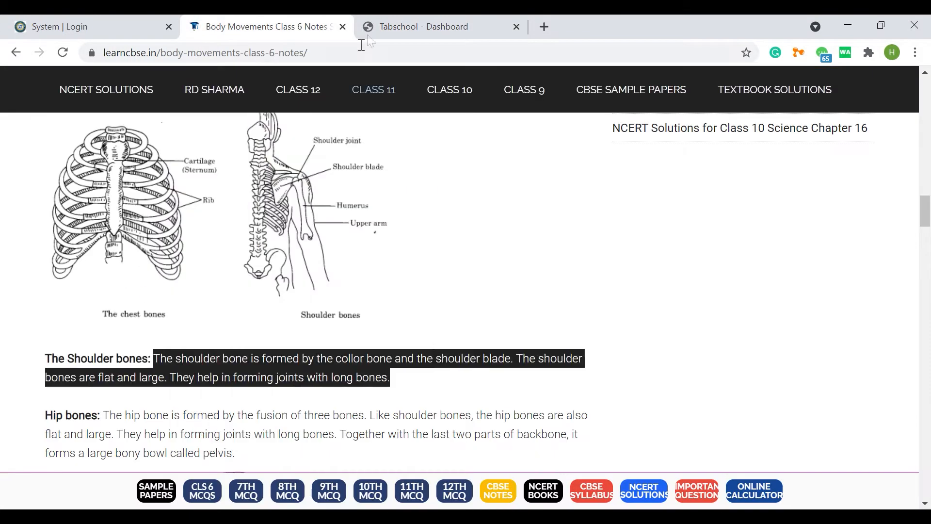
pyautogui.click(379, 26)
pyautogui.scroll(3, 361, 258)
pyautogui.scroll(-4, 362, 258)
pyautogui.click(202, 362)
pyautogui.hotkey('ctrl', 'v')
pyautogui.scroll(8, 388, 291)
pyautogui.click(407, 268)
pyautogui.scroll(10, 479, 288)
pyautogui.scroll(10, 482, 293)
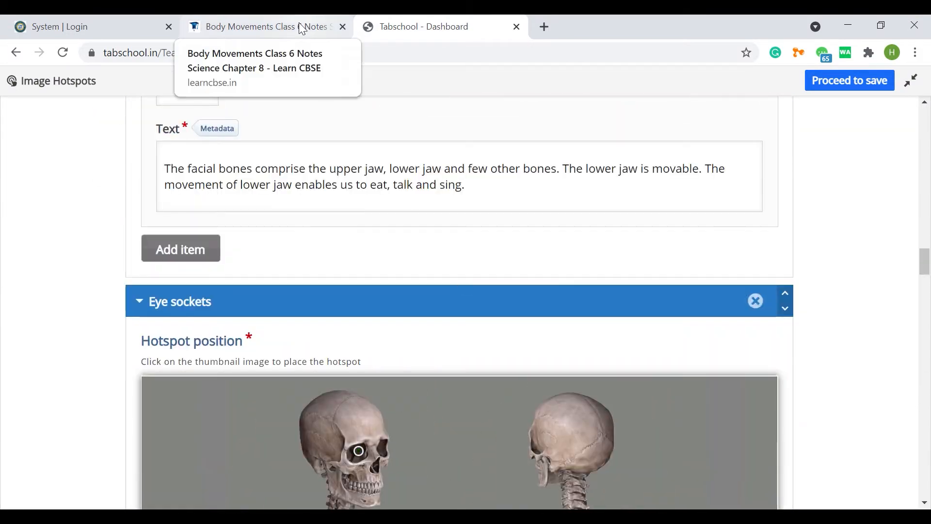
# Step: Look through the notes page's remaining bone and joint sections and copy "Upper arm" from the hand and leg bones table
pyautogui.click(299, 23)
pyautogui.scroll(-3, 223, 330)
pyautogui.scroll(-7, 226, 335)
pyautogui.scroll(-12, 214, 321)
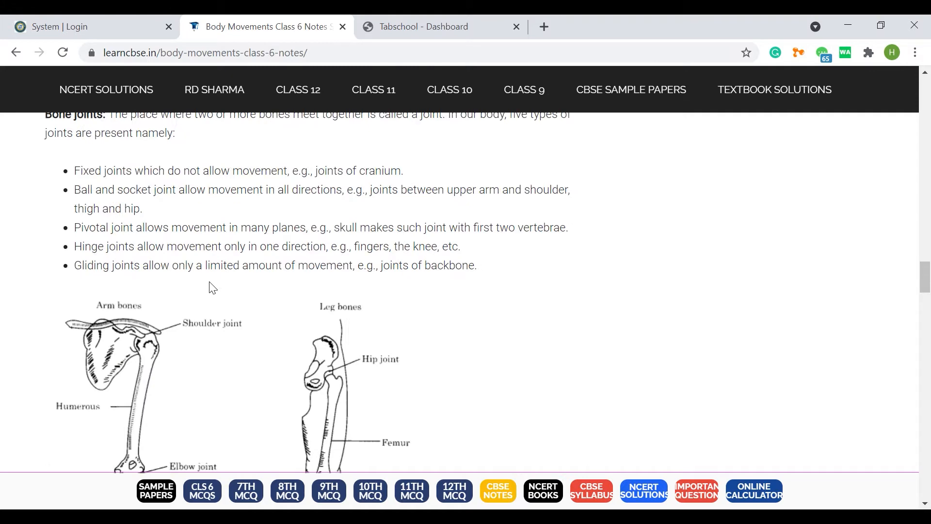
pyautogui.scroll(-7, 121, 194)
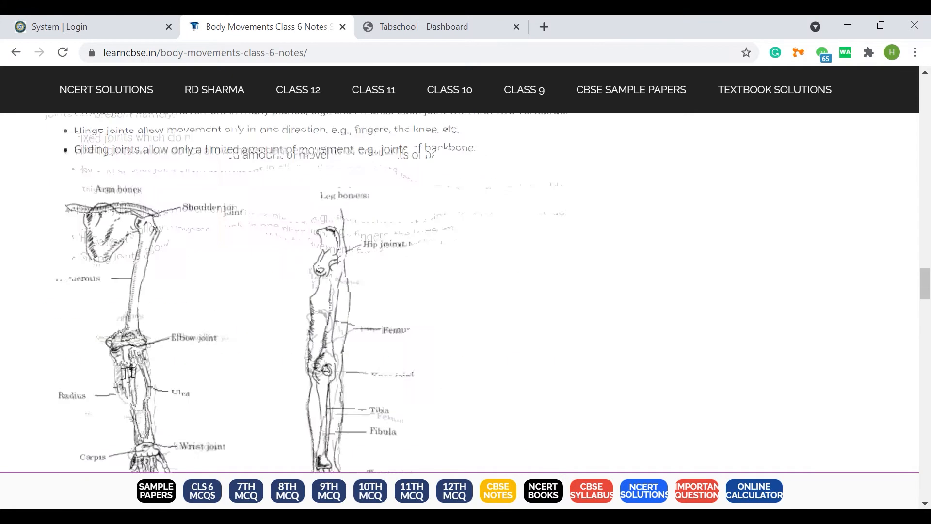
pyautogui.scroll(18, 102, 256)
pyautogui.moveTo(143, 291); pyautogui.dragTo(89, 302)
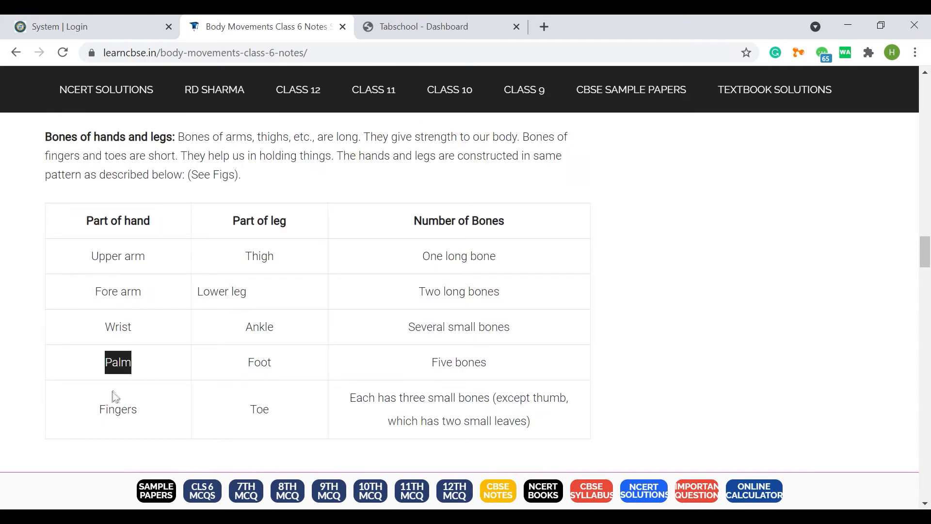
pyautogui.click(416, 32)
pyautogui.scroll(20, 343, 301)
pyautogui.click(526, 516)
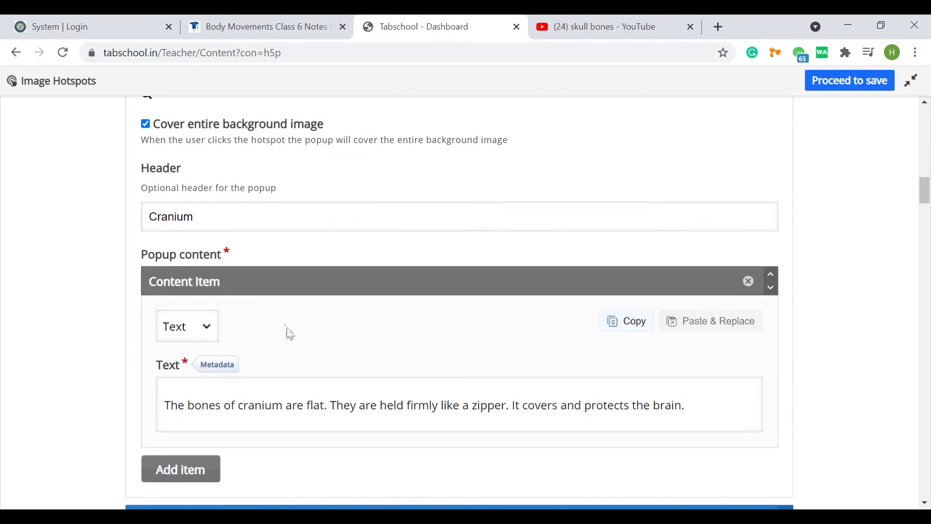
# Step: Add a Video content item to the Cranium hotspot's popup and title it "Video"
pyautogui.click(179, 466)
pyautogui.scroll(-3, 223, 407)
pyautogui.click(204, 370)
pyautogui.click(204, 444)
pyautogui.scroll(-4, 394, 371)
pyautogui.moveTo(212, 242); pyautogui.dragTo(145, 244)
pyautogui.click(221, 339)
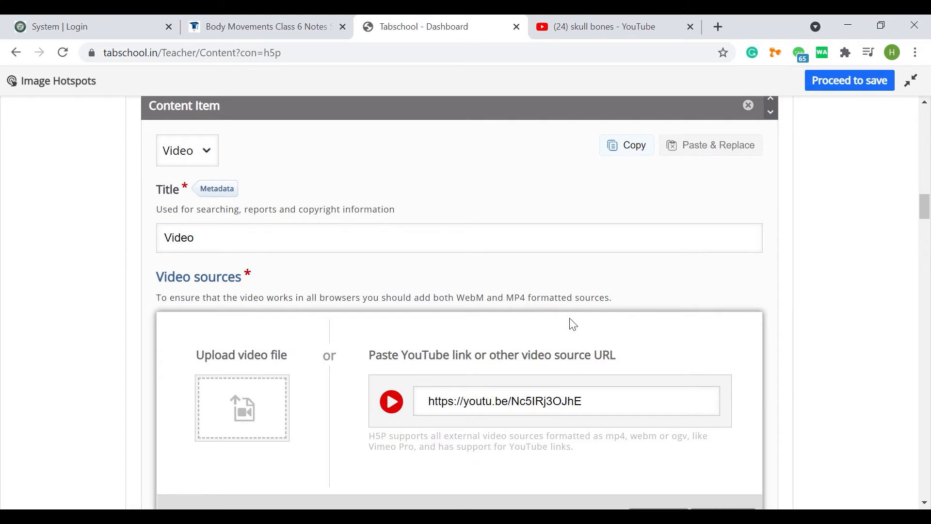
pyautogui.scroll(-3, 570, 319)
pyautogui.click(649, 305)
pyautogui.scroll(1, 601, 323)
pyautogui.click(192, 253)
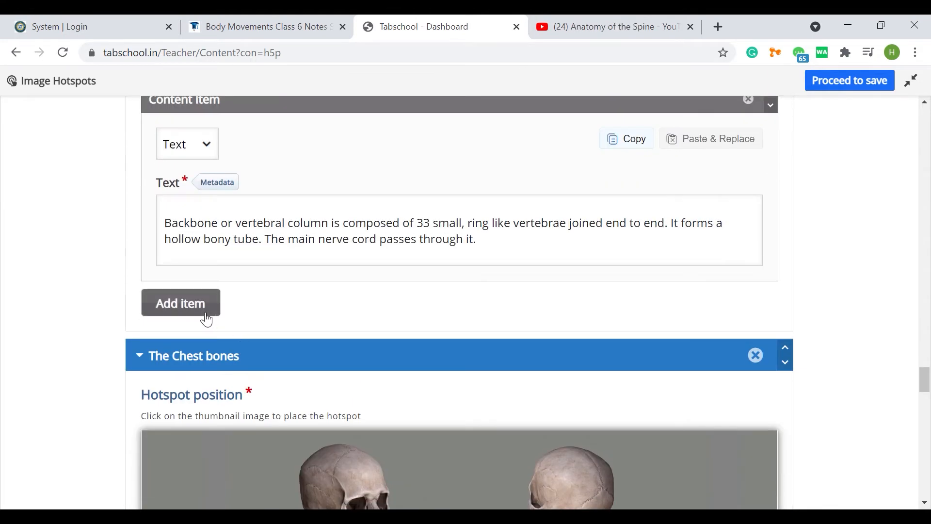
# Step: Add a Video content item to the backbone hotspot's popup and title it "Video"
pyautogui.click(196, 309)
pyautogui.click(189, 347)
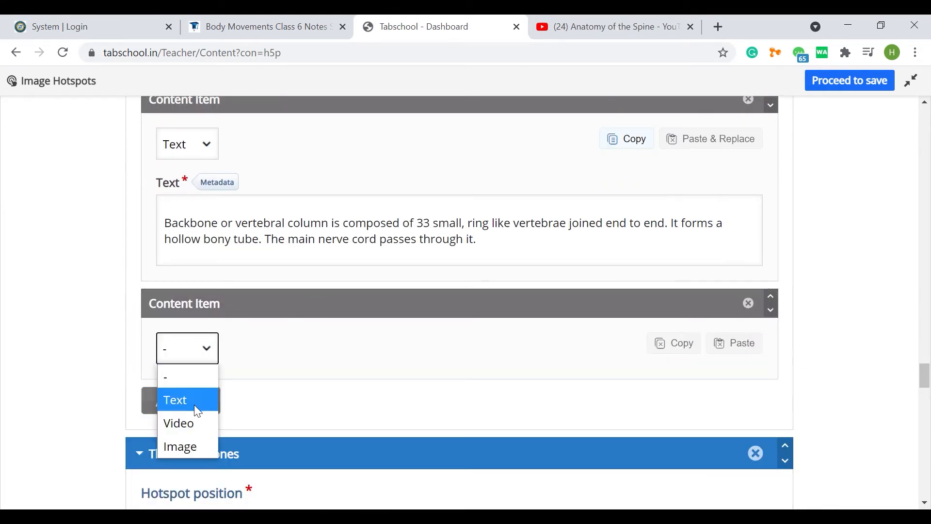
pyautogui.click(186, 422)
pyautogui.doubleClick(184, 447)
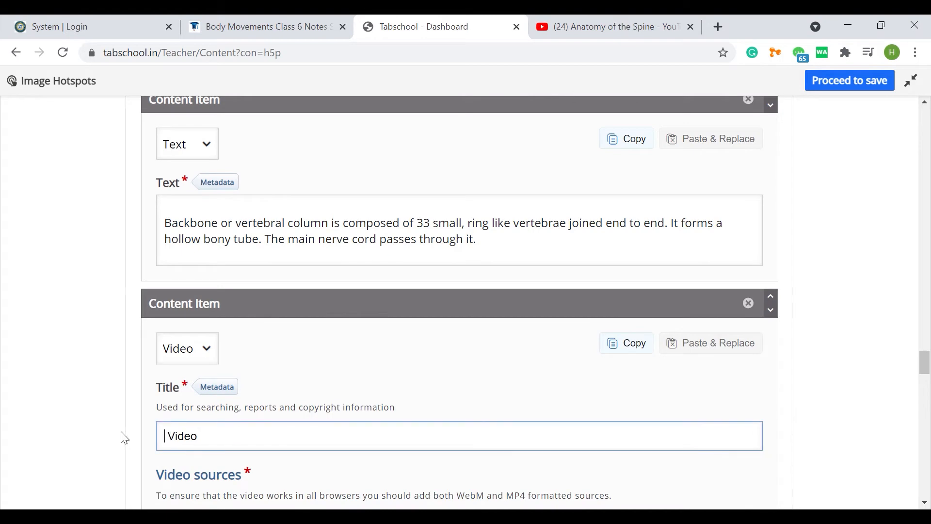
pyautogui.scroll(-6, 305, 402)
pyautogui.click(196, 249)
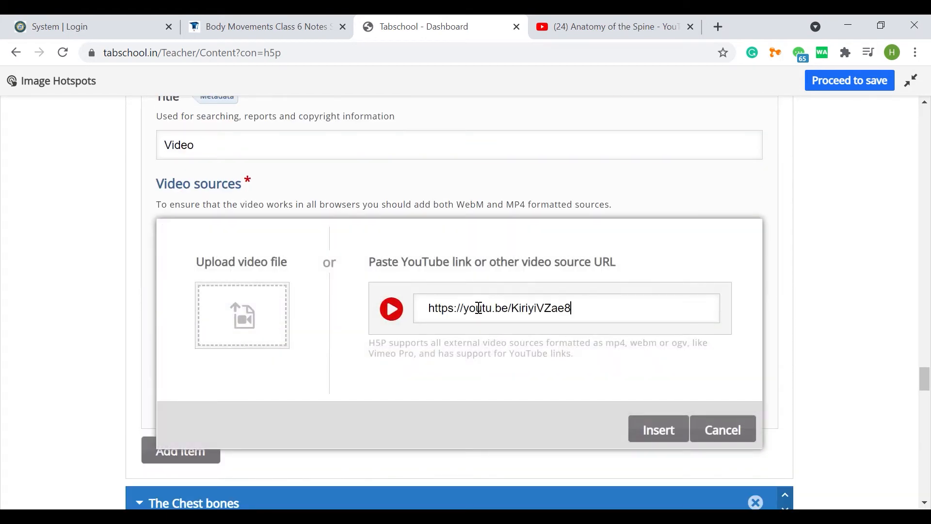
pyautogui.click(654, 427)
pyautogui.scroll(-9, 334, 347)
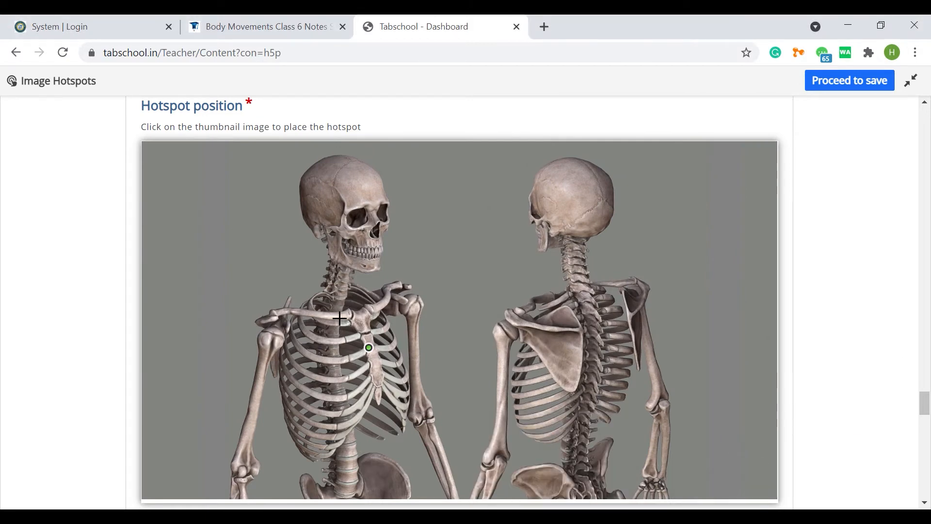
# Step: Add a Video content item to the chest bones hotspot's popup and title it "Video"
pyautogui.scroll(-12, 339, 318)
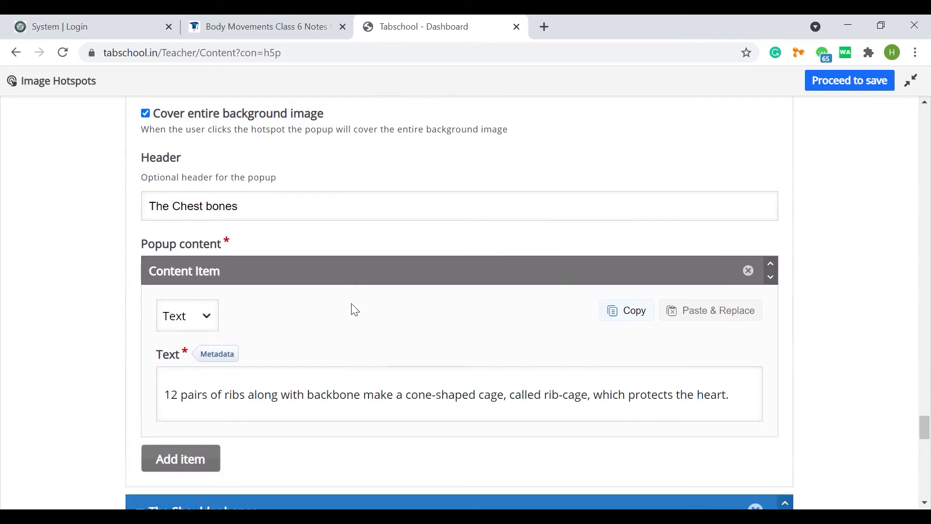
pyautogui.click(179, 308)
pyautogui.click(202, 359)
pyautogui.click(194, 430)
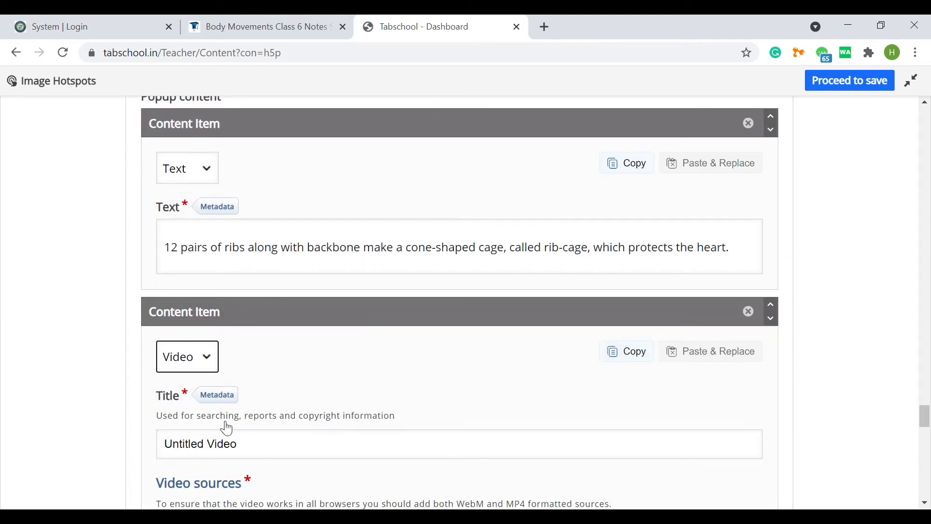
pyautogui.doubleClick(199, 443)
pyautogui.press('BackSpace')
# Step: Insert a video source link for the chest bones popup's video
pyautogui.scroll(-3, 160, 395)
pyautogui.click(197, 416)
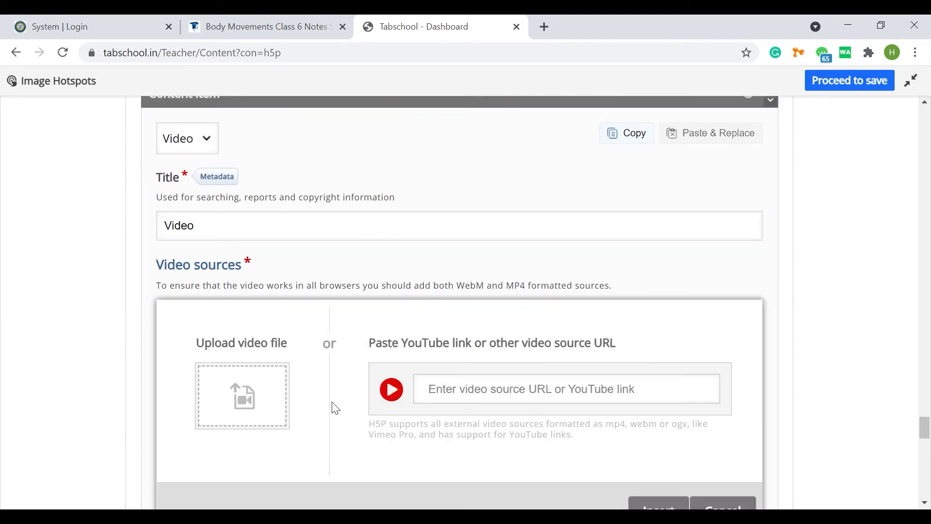
pyautogui.scroll(-1, 645, 444)
pyautogui.click(657, 492)
pyautogui.scroll(-12, 320, 355)
# Step: Copy the activity title "Body Movements", leave the full-screen editor and paste it as the content's title and description
pyautogui.scroll(20, 193, 269)
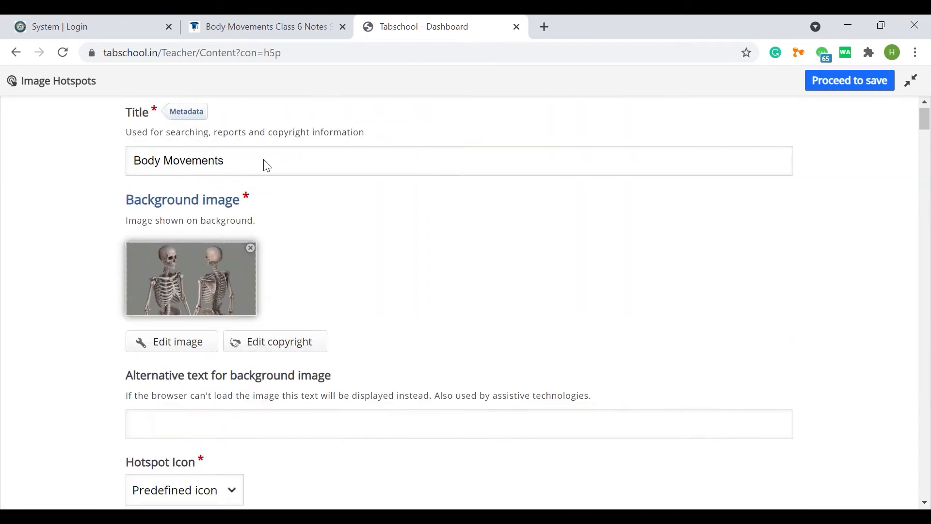
pyautogui.doubleClick(194, 167)
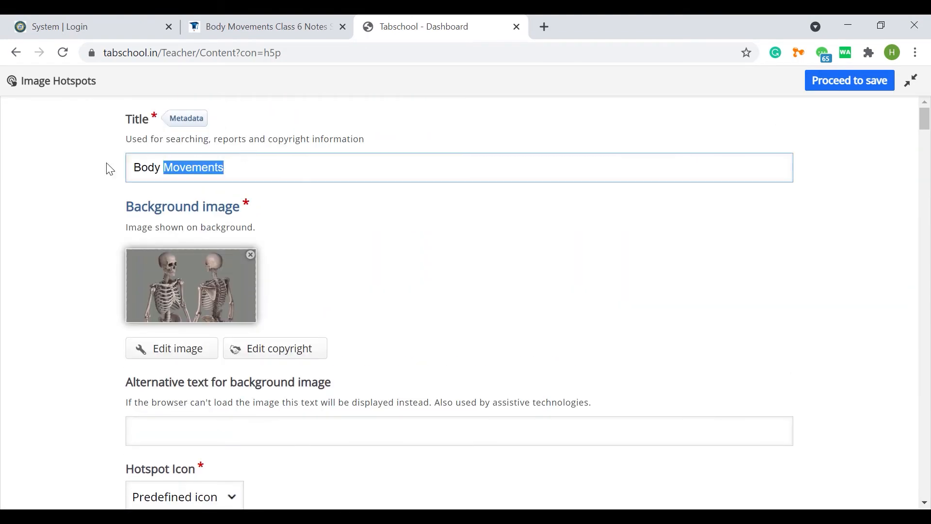
pyautogui.click(914, 83)
pyautogui.click(104, 133)
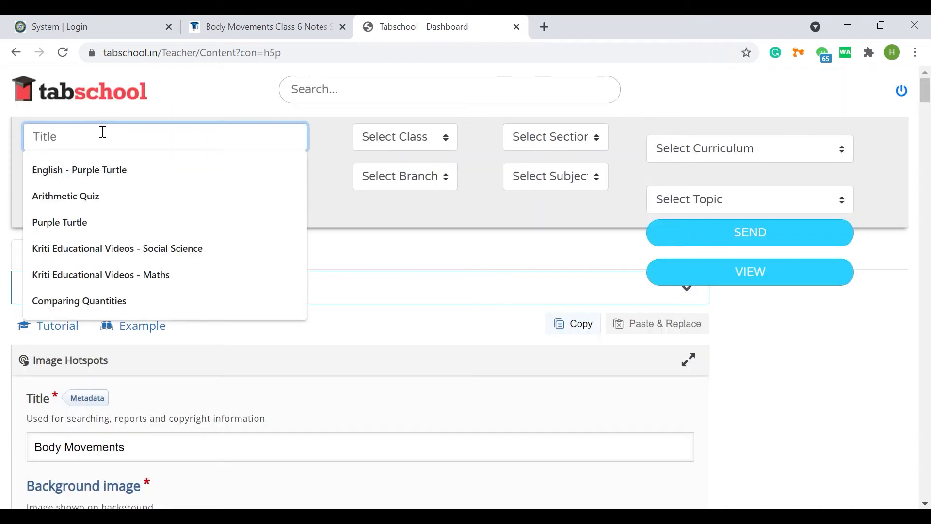
pyautogui.write('Body Movements')
pyautogui.click(99, 171)
# Step: Assign the content to Class 8 and set its subject to Science
pyautogui.click(395, 138)
pyautogui.click(390, 187)
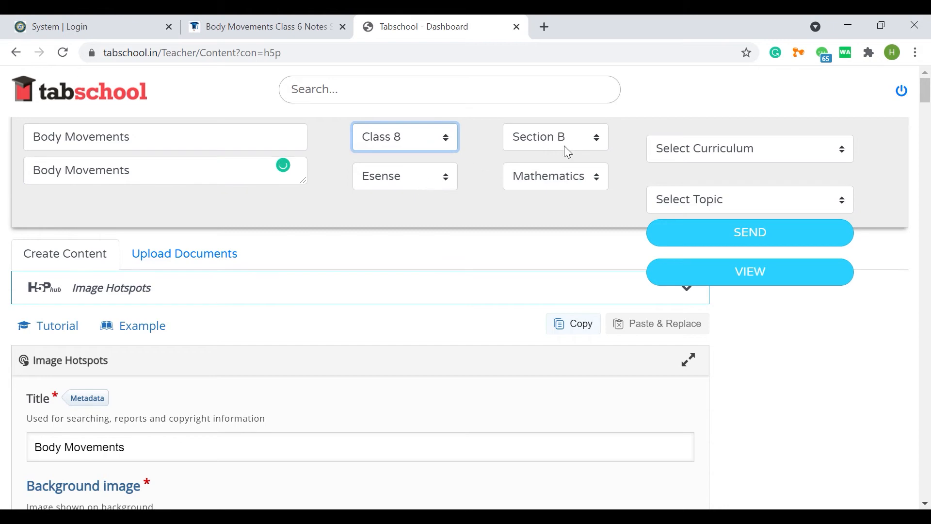
pyautogui.click(582, 184)
pyautogui.click(570, 228)
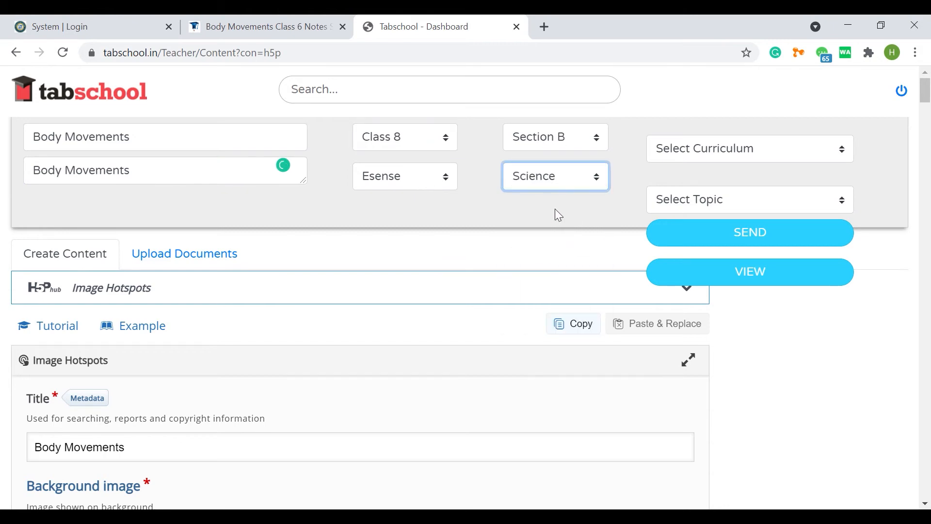
# Step: Create the Body Movements Image Hotspots activity and send it to the assigned class
pyautogui.scroll(-8, 234, 247)
pyautogui.scroll(5, 136, 345)
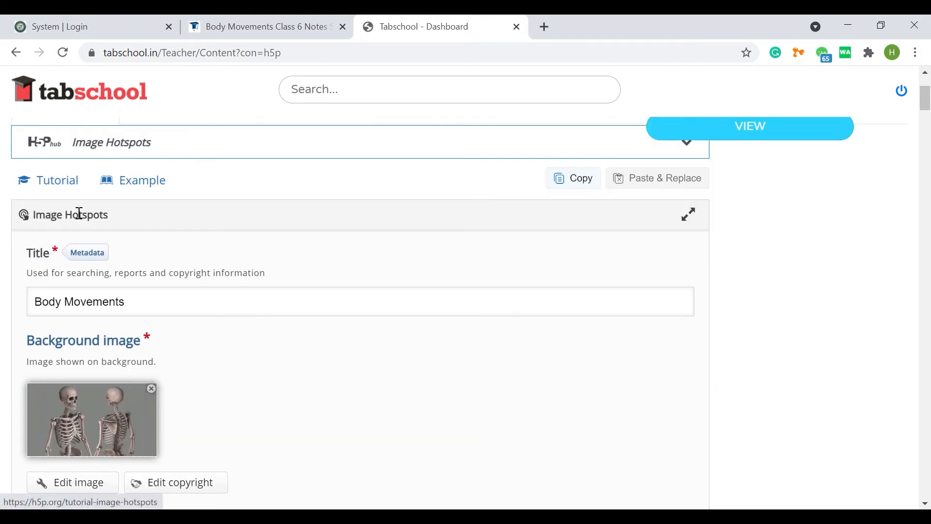
pyautogui.scroll(-15, 77, 212)
pyautogui.scroll(-15, 93, 273)
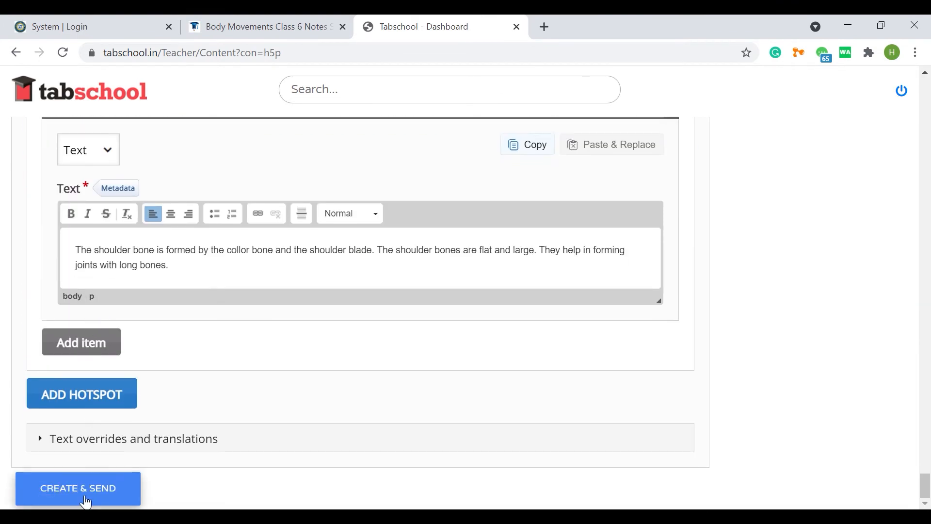
pyautogui.click(76, 492)
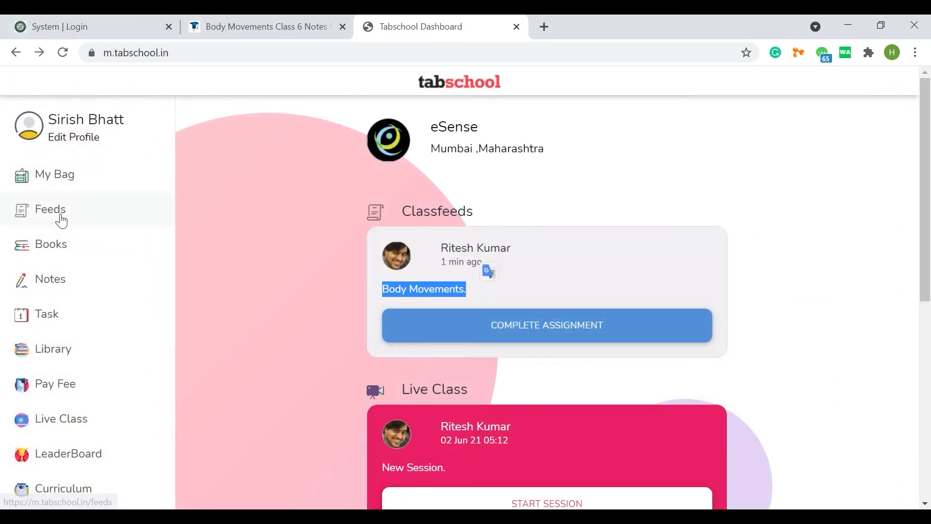
# Step: Open the Body Movements assignment from the student's feeds, view it in full screen and return to the normal view
pyautogui.click(61, 219)
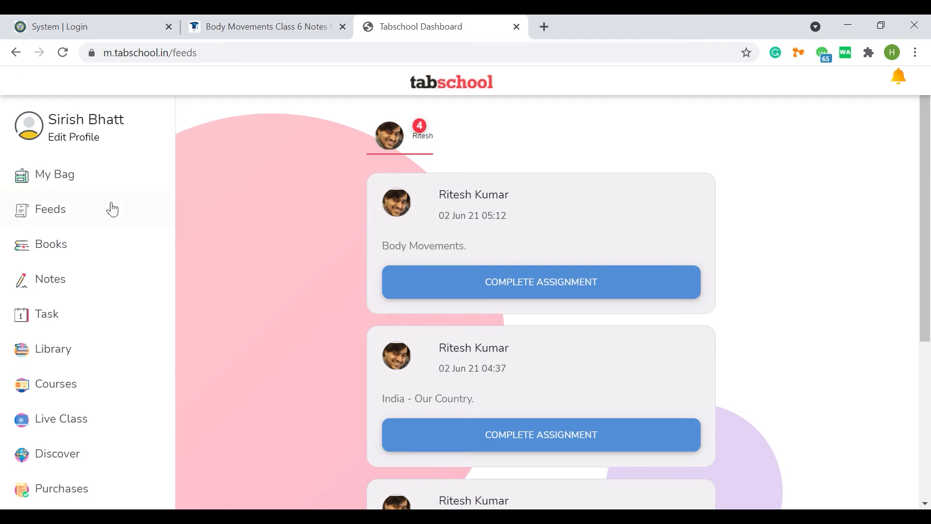
pyautogui.click(426, 282)
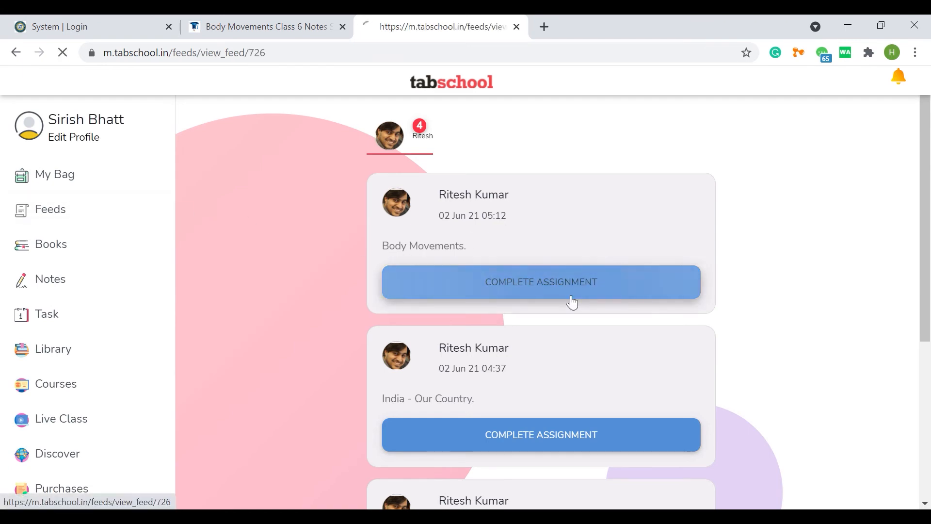
pyautogui.scroll(-2, 837, 232)
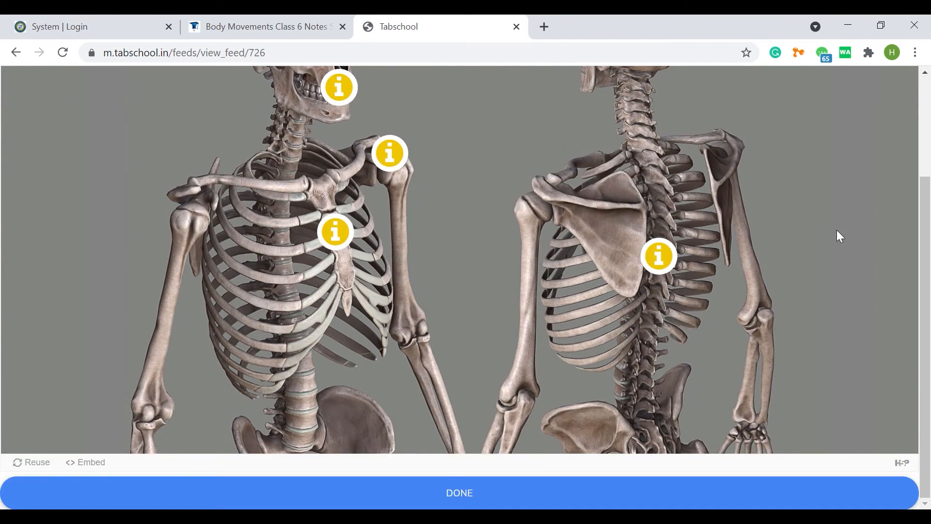
pyautogui.scroll(3, 837, 233)
pyautogui.click(908, 84)
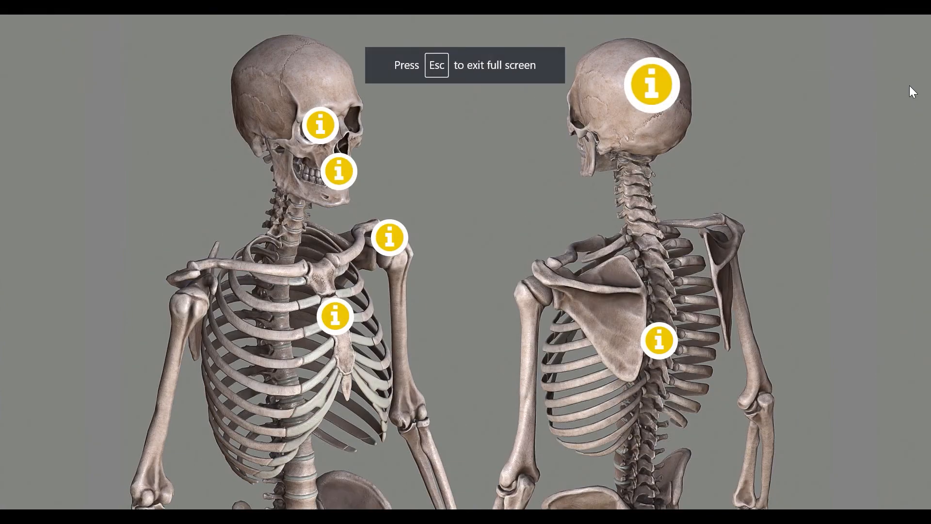
pyautogui.press('Escape')
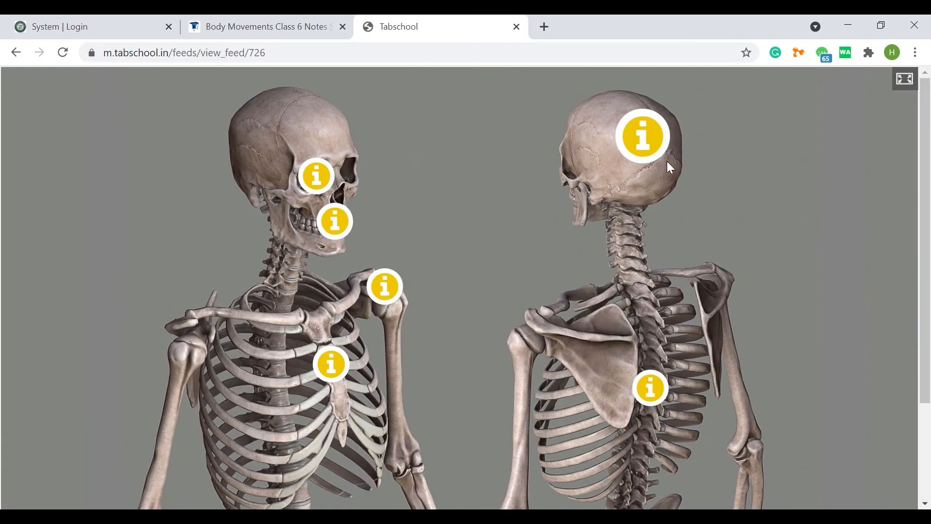
# Step: Check the eye sockets popup, and play and pause the skull bones video in the cranium popup before closing it
pyautogui.click(318, 180)
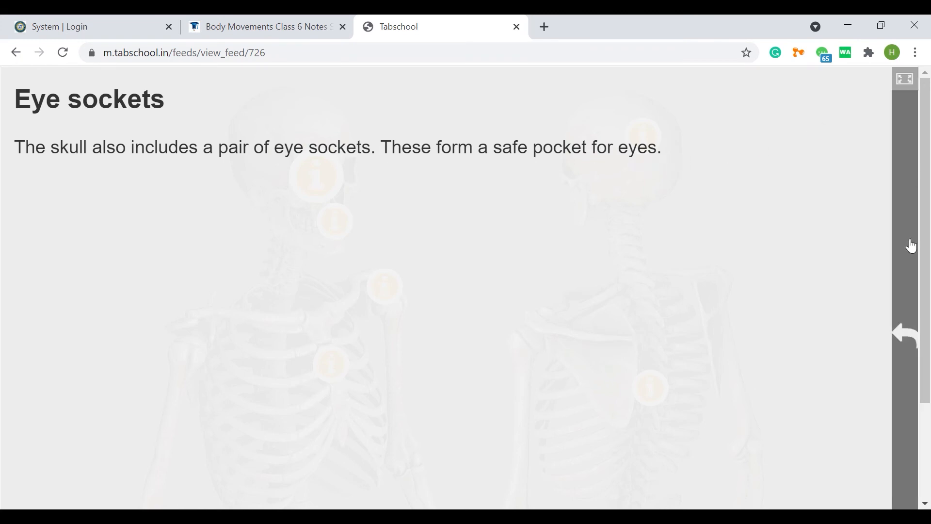
pyautogui.click(907, 332)
pyautogui.click(643, 137)
pyautogui.moveTo(927, 133); pyautogui.dragTo(928, 167)
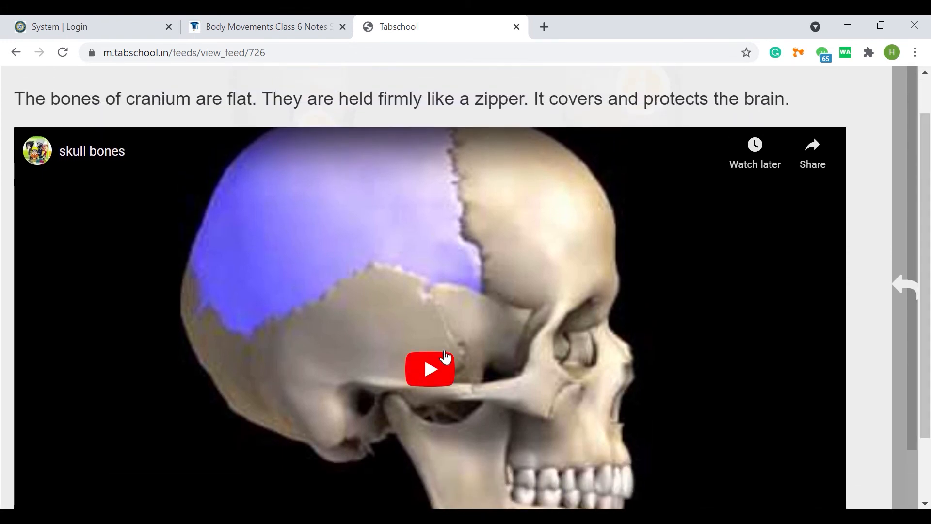
pyautogui.click(445, 356)
pyautogui.scroll(-2, 456, 348)
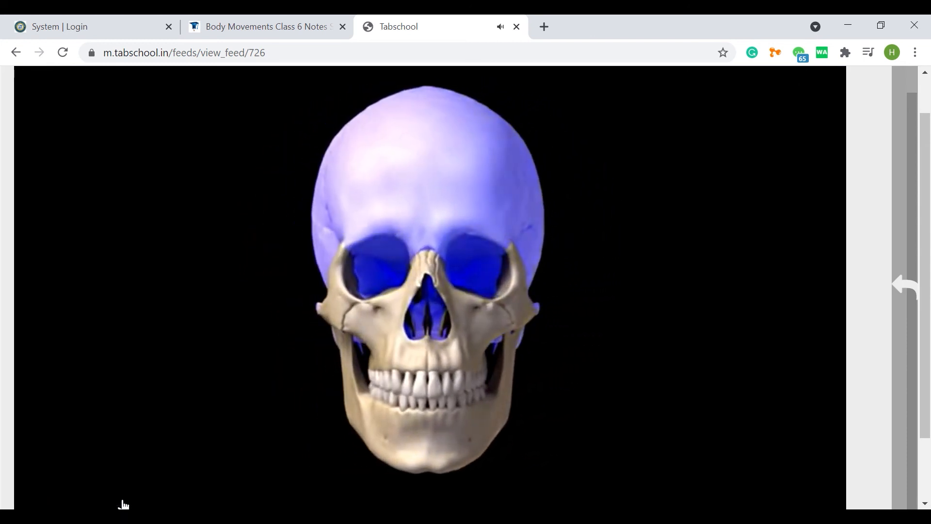
pyautogui.scroll(-1, 139, 382)
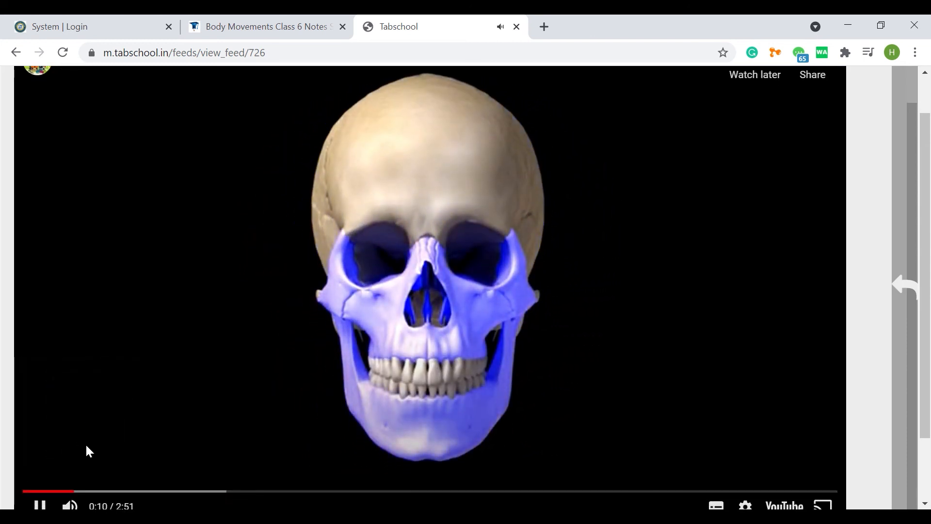
pyautogui.click(42, 505)
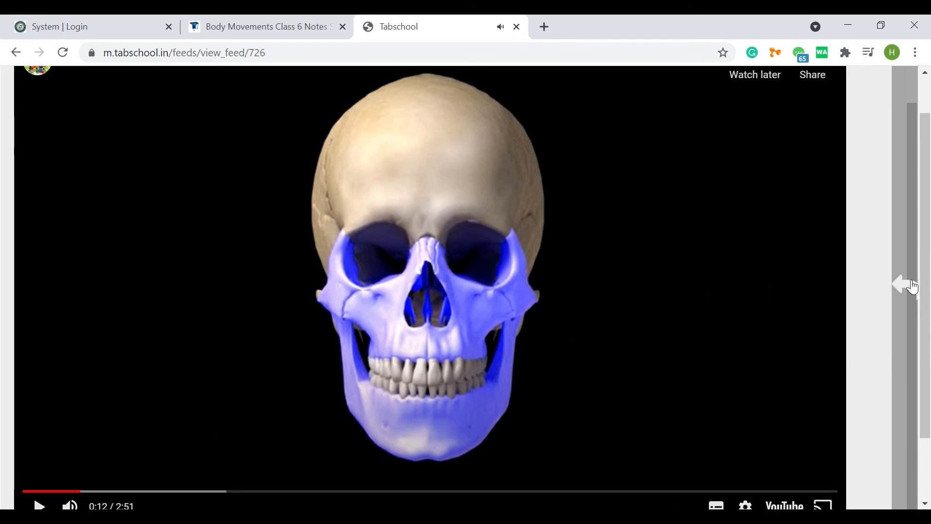
pyautogui.click(892, 286)
# Step: Check the popups of the chest bones, mouth and shoulder hotspots, closing each one after viewing
pyautogui.scroll(-1, 339, 286)
pyautogui.click(333, 288)
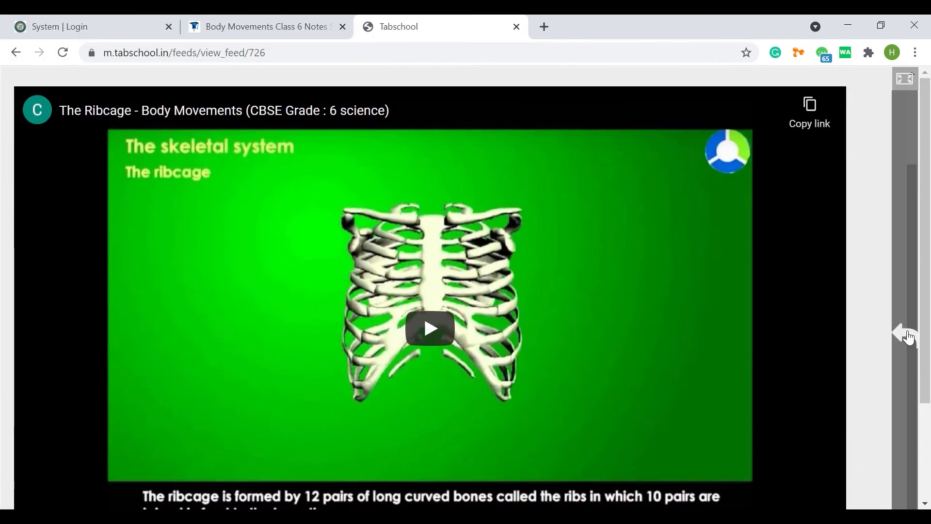
pyautogui.click(905, 334)
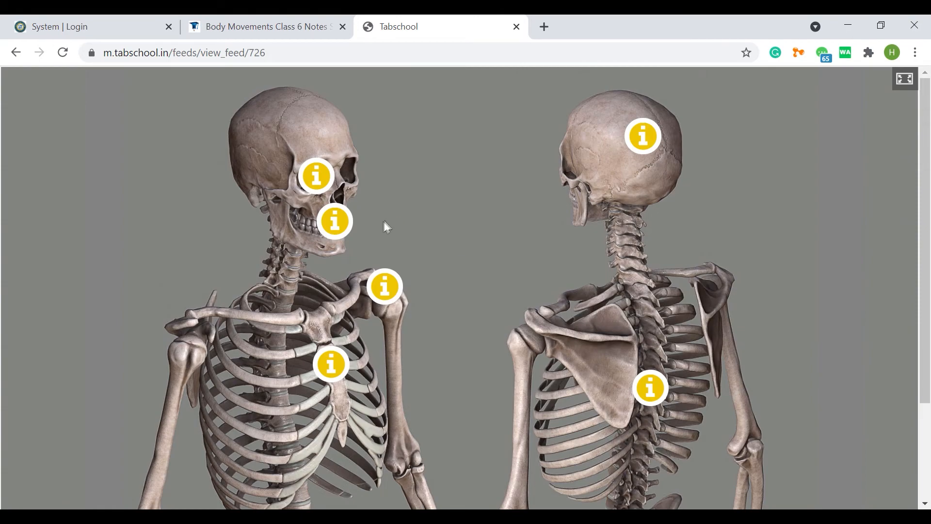
pyautogui.click(327, 223)
pyautogui.click(912, 339)
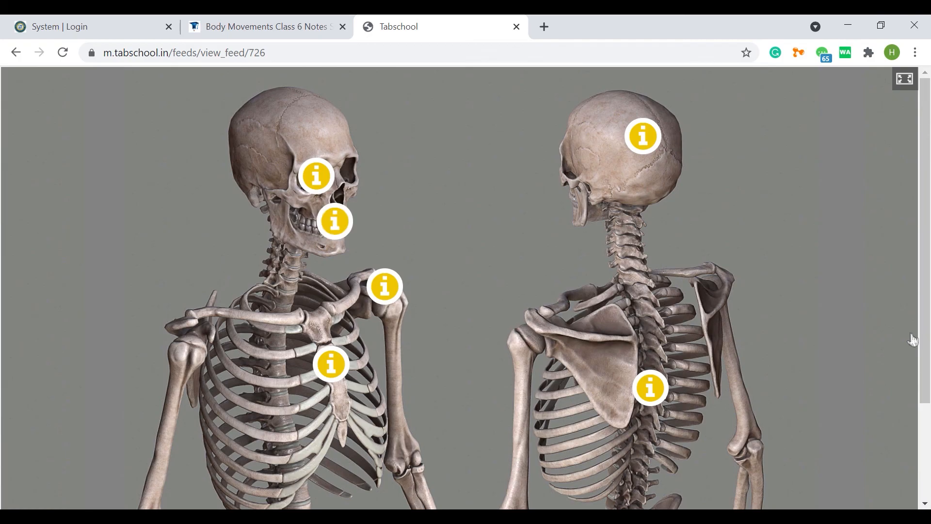
pyautogui.click(396, 291)
pyautogui.click(904, 329)
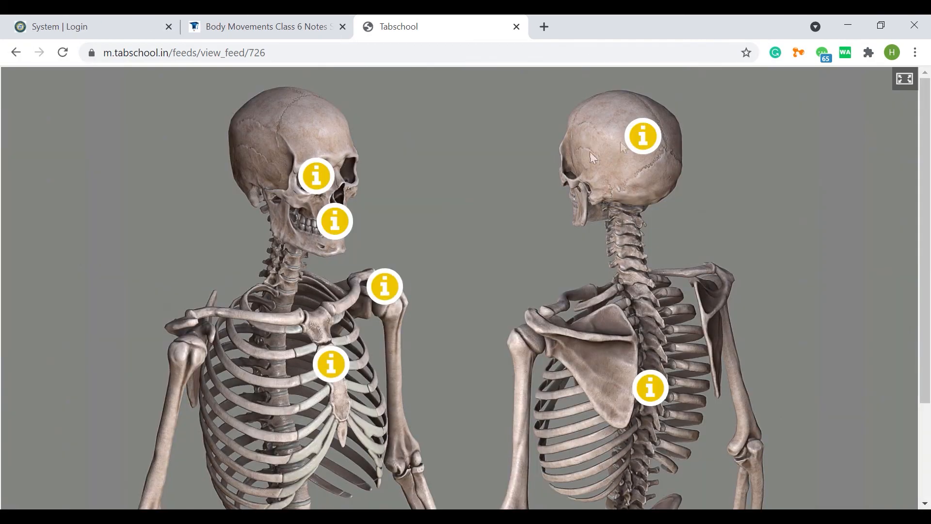